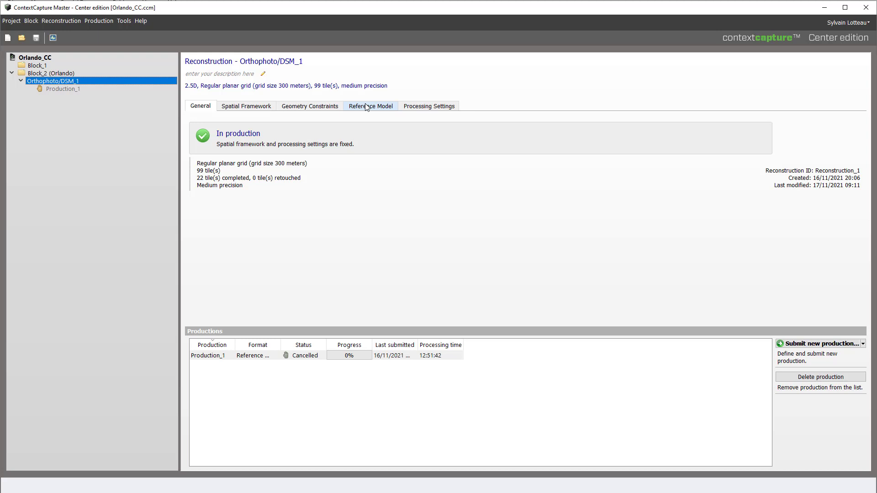
# Show the Reference Model map and zoom in until both white warehouse roofs fill the viewer.
pyautogui.click(367, 106)
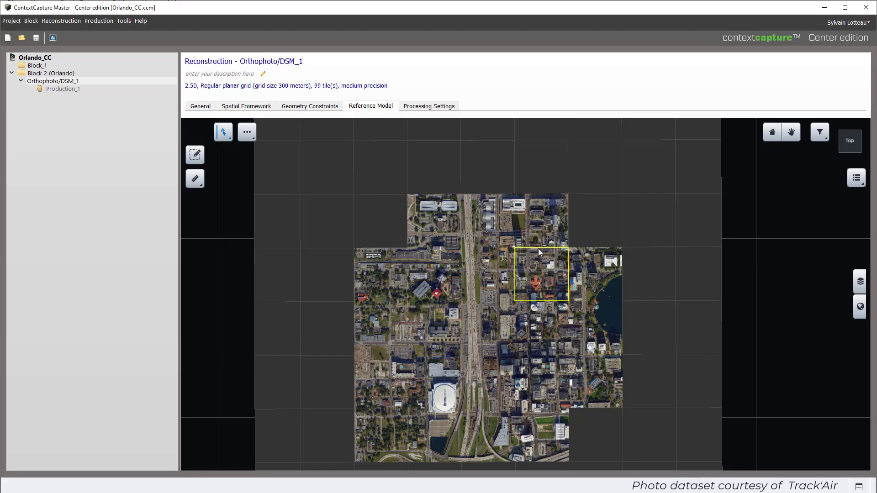
pyautogui.scroll(3, 540, 252)
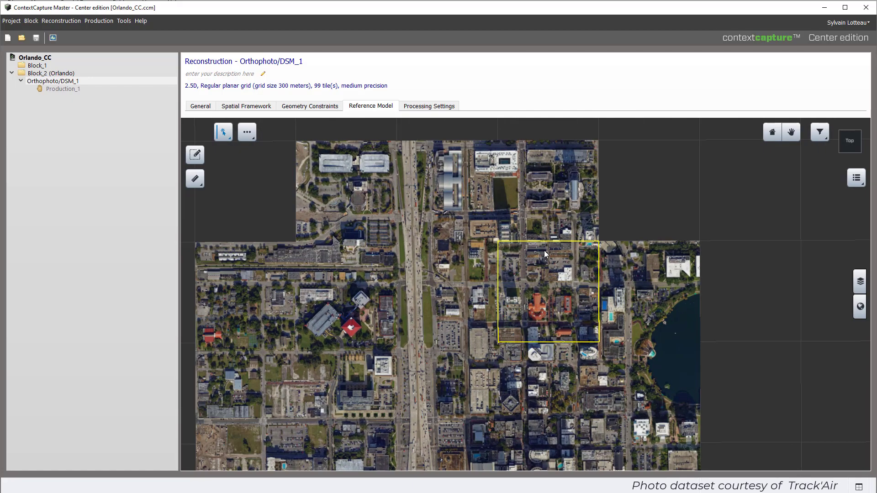
pyautogui.scroll(5, 545, 254)
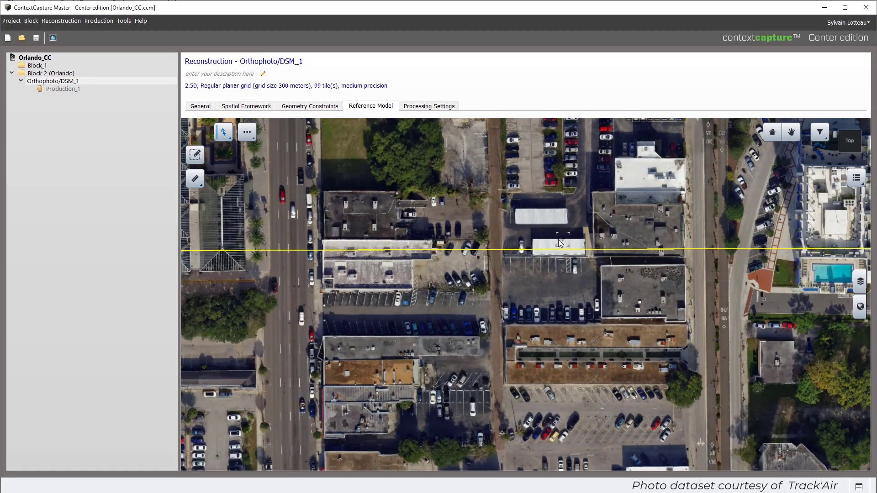
pyautogui.scroll(6, 560, 243)
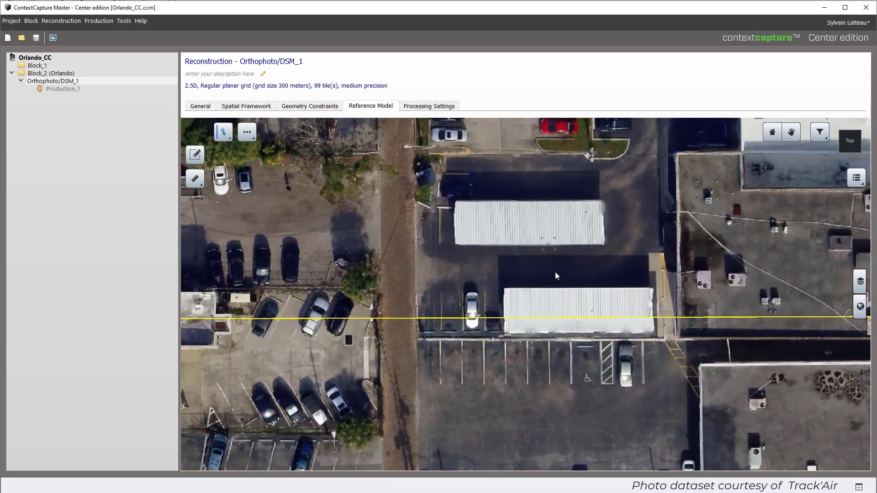
pyautogui.moveTo(555, 272); pyautogui.dragTo(557, 280)
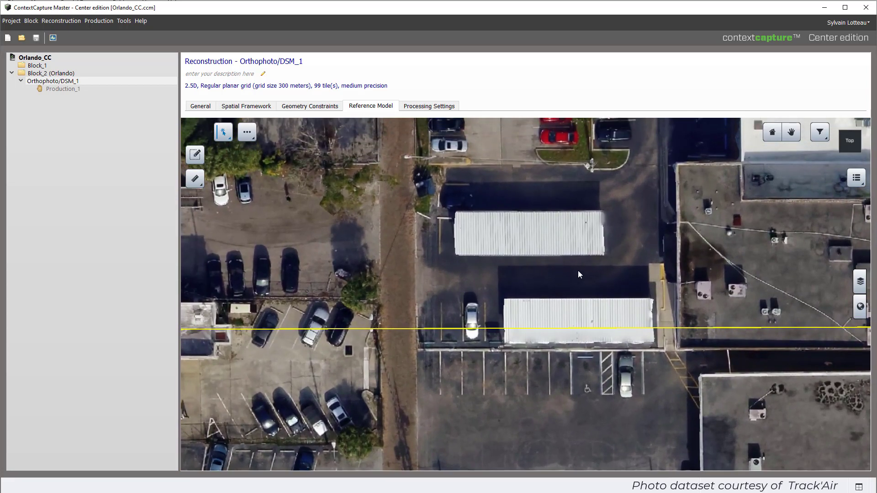
pyautogui.scroll(3, 578, 272)
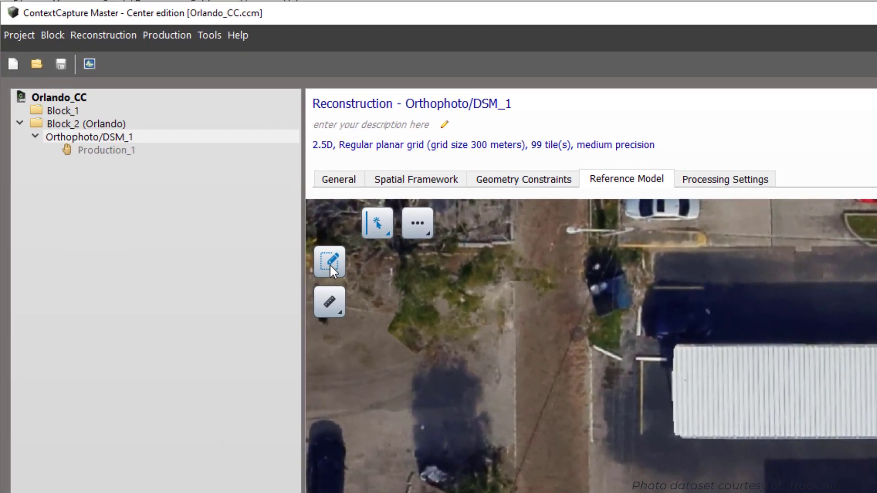
# Mark a touchup rectangle around both warehouse roofs.
pyautogui.click(330, 264)
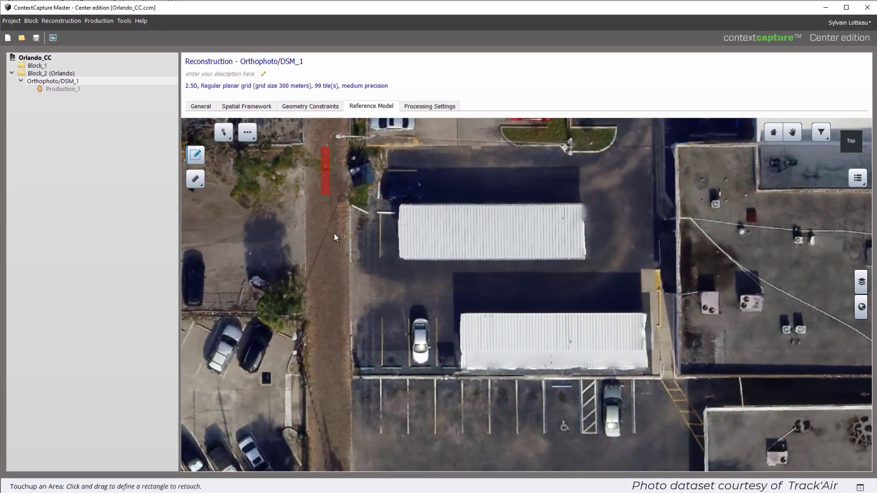
pyautogui.moveTo(320, 146); pyautogui.dragTo(730, 449)
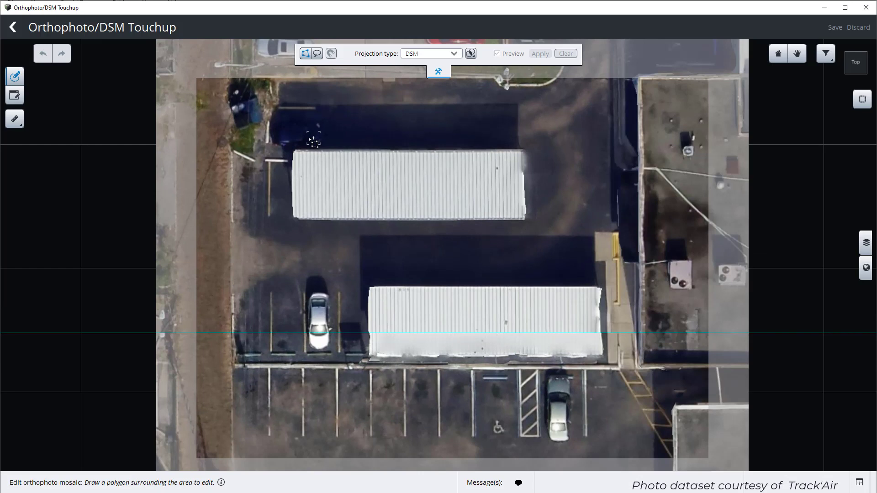
pyautogui.scroll(1, 313, 141)
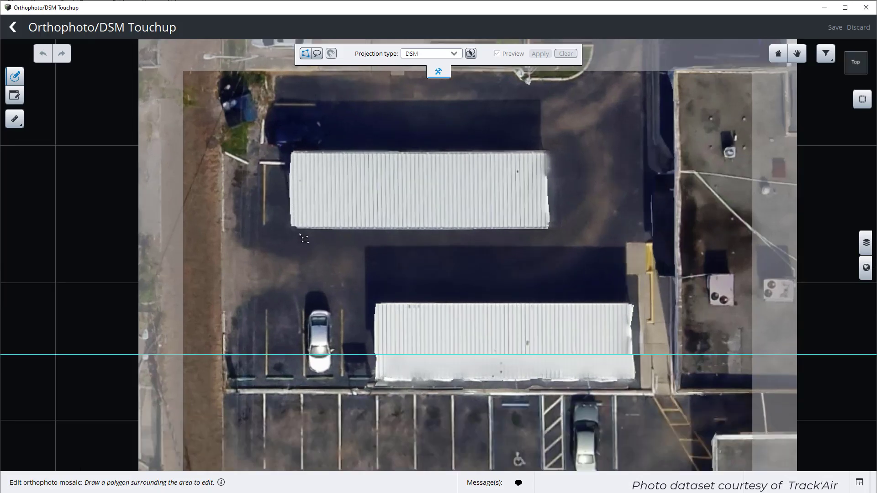
# Hide the Orthophoto layer in Display Styles to inspect the DSM, then show it again.
pyautogui.click(867, 245)
pyautogui.click(852, 225)
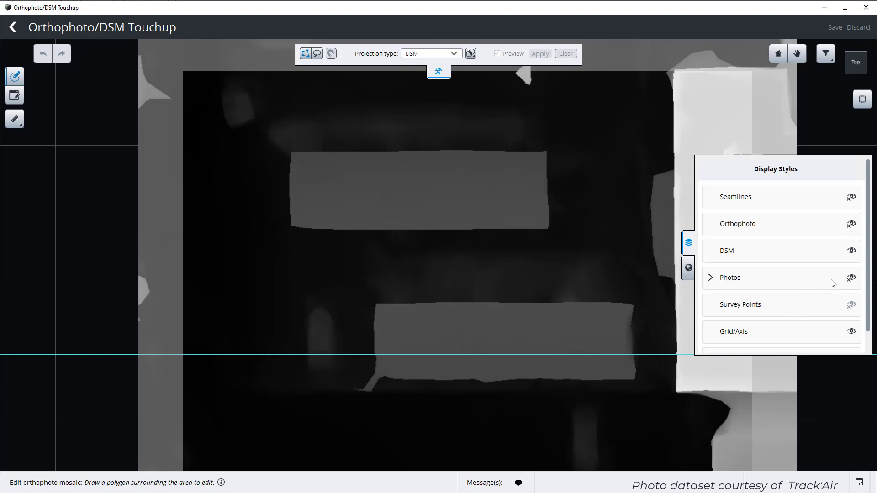
pyautogui.click(852, 224)
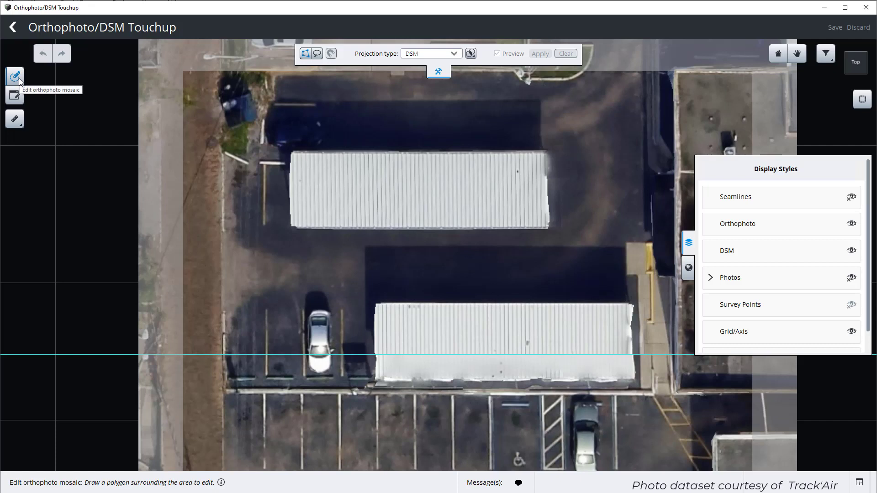
# Outline the upper warehouse roof with a four-corner polygon.
pyautogui.click(291, 150)
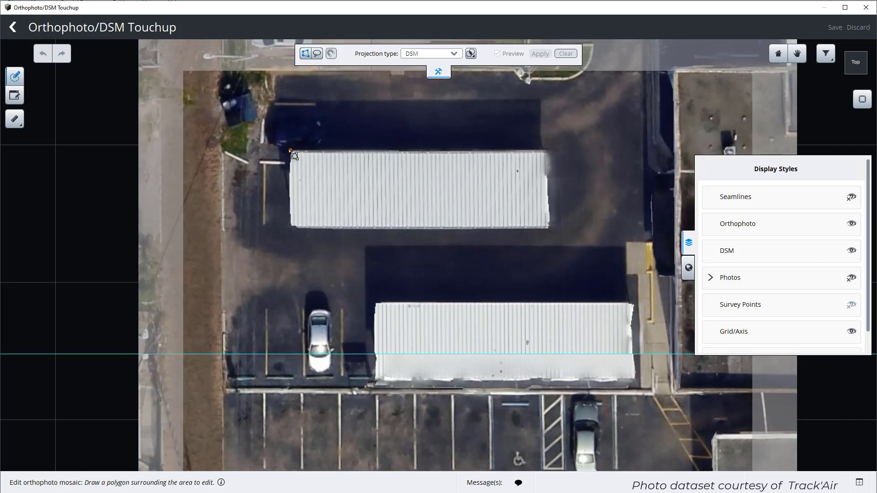
pyautogui.click(290, 227)
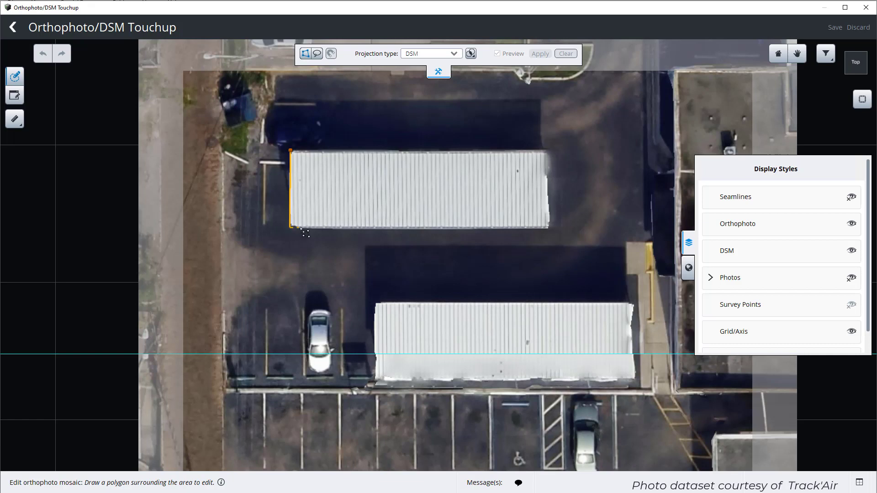
pyautogui.click(550, 228)
pyautogui.click(549, 149)
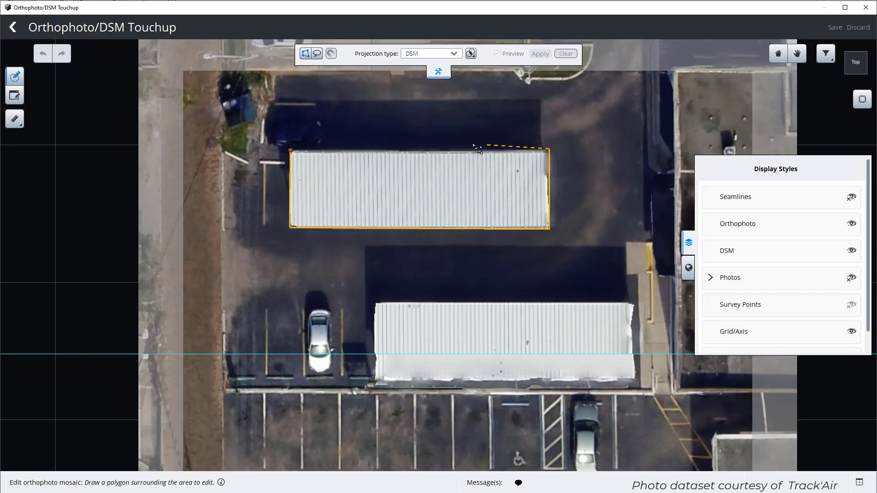
pyautogui.click(292, 149)
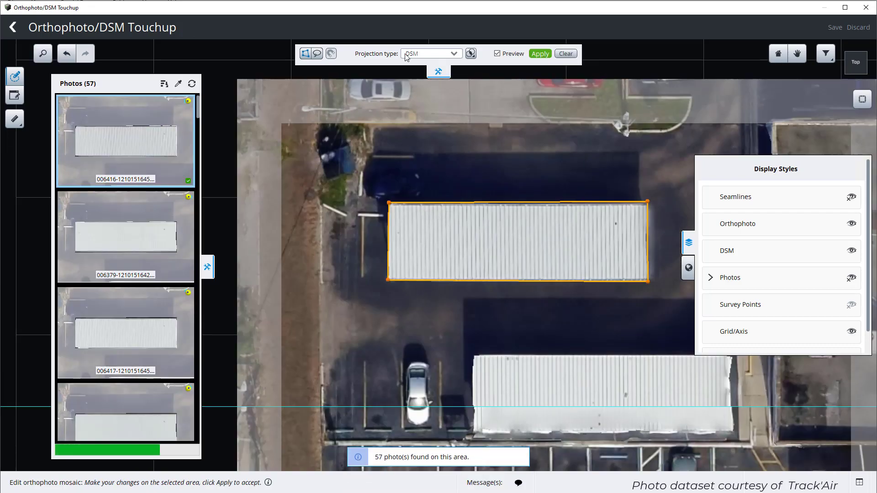
# Project the outline onto a Horizontal plane at the roof's height, 64.85, and adjust its bottom-right corner.
pyautogui.click(402, 70)
pyautogui.click(455, 54)
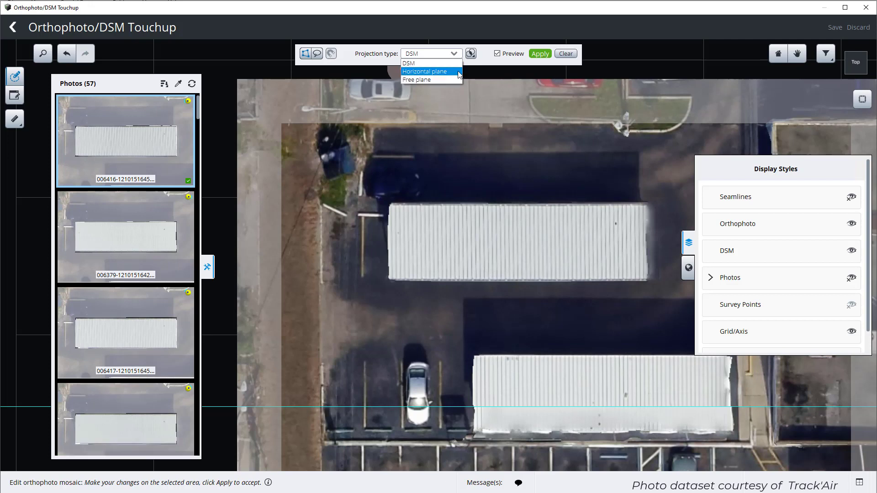
pyautogui.click(459, 75)
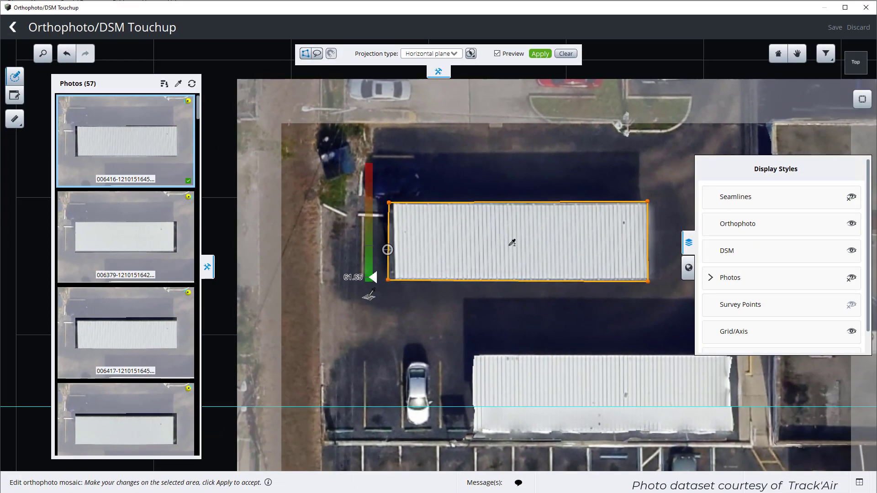
pyautogui.click(510, 245)
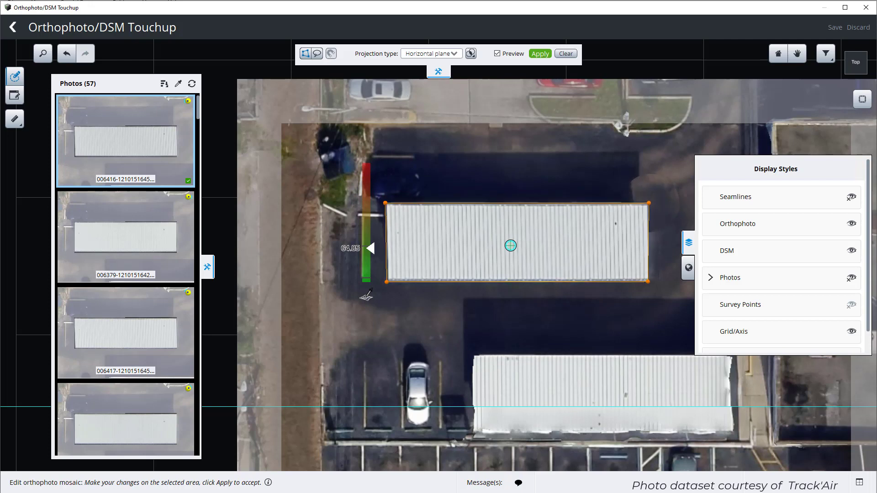
pyautogui.moveTo(647, 282); pyautogui.dragTo(650, 281)
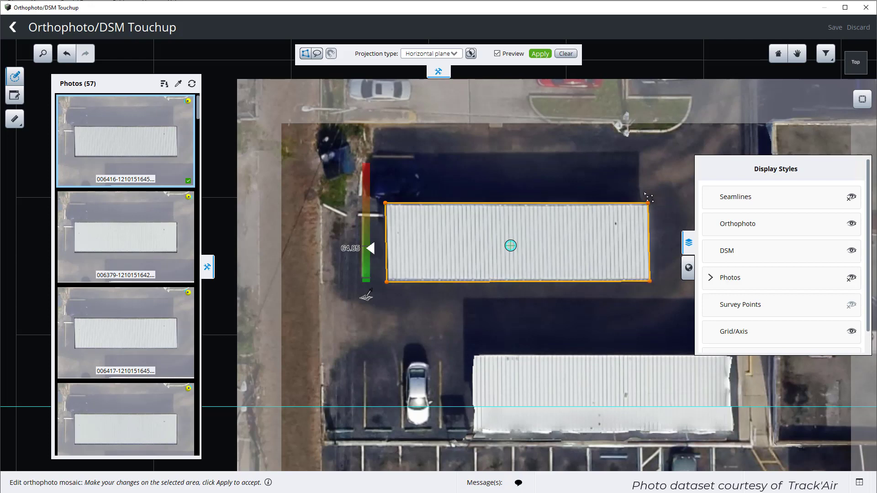
# Compare photos 006379 and 006417, then keep photo 006416 as the roof's texture source.
pyautogui.click(147, 239)
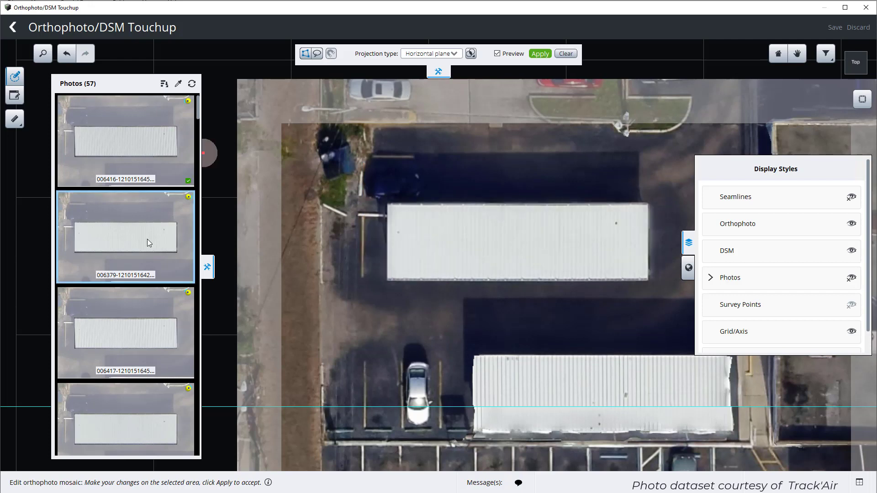
pyautogui.click(146, 316)
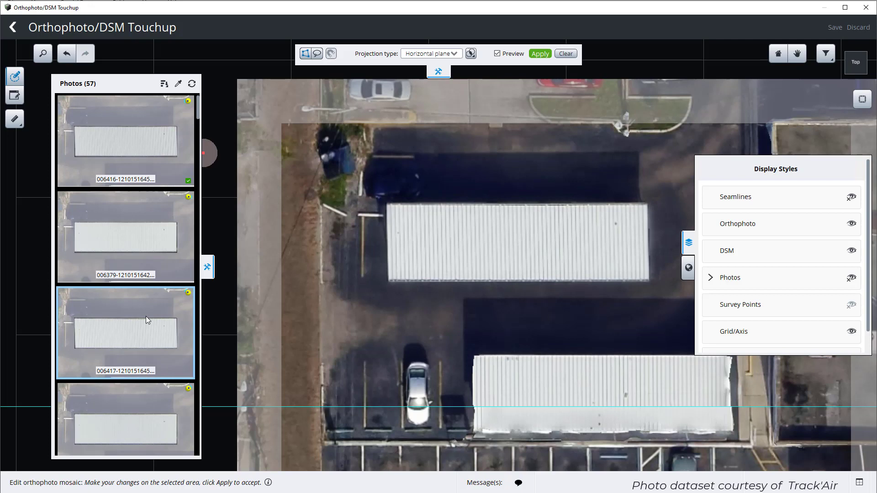
pyautogui.click(140, 135)
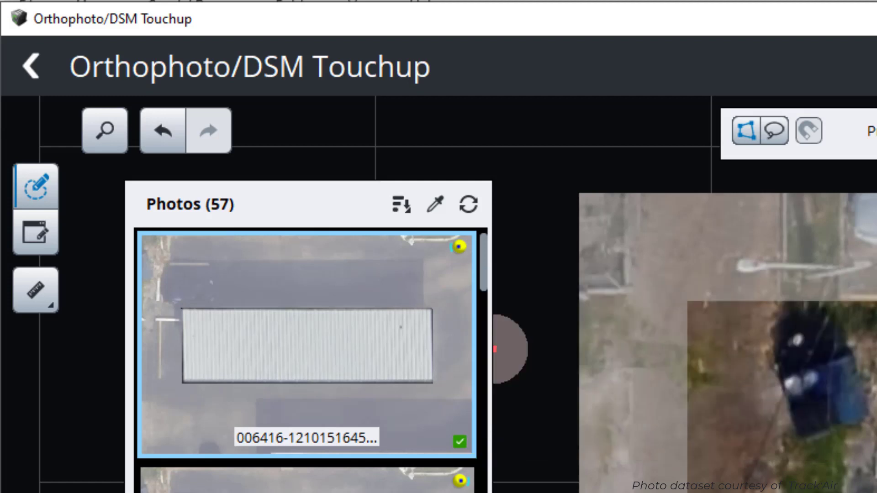
pyautogui.moveTo(441, 260)
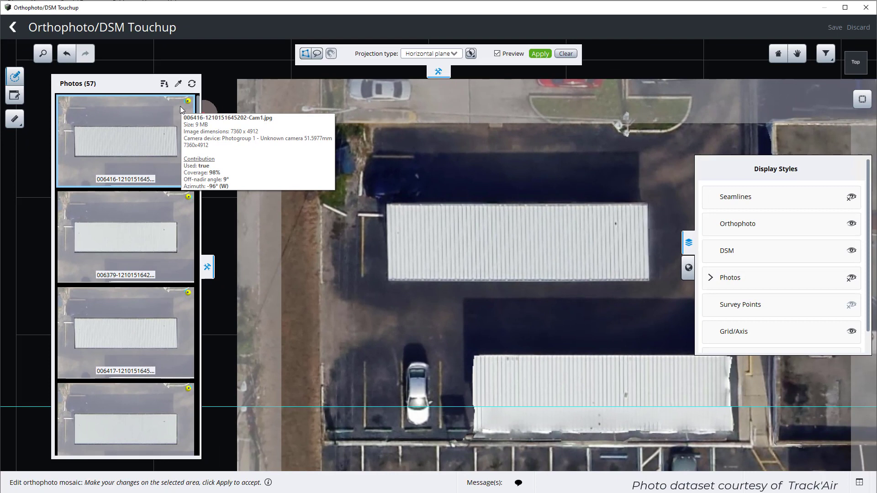
pyautogui.click(180, 106)
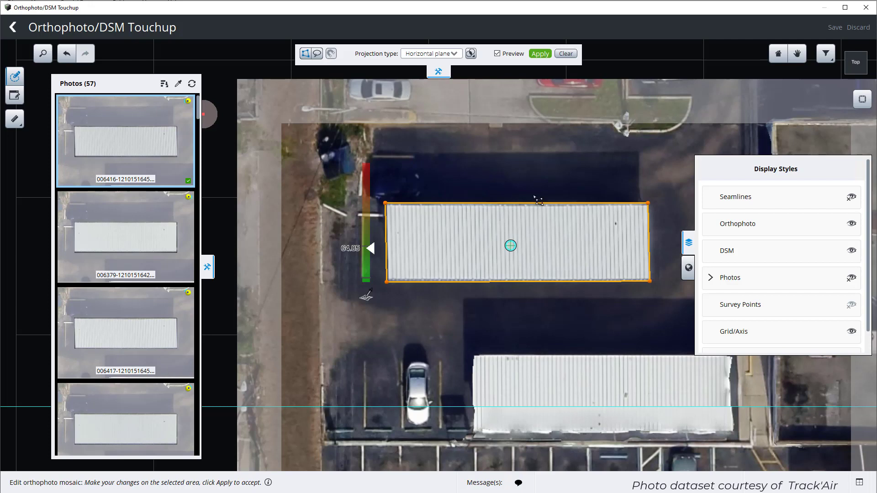
# Compare the straightened roof edge against the original with Preview, then apply the touchup.
pyautogui.click(497, 54)
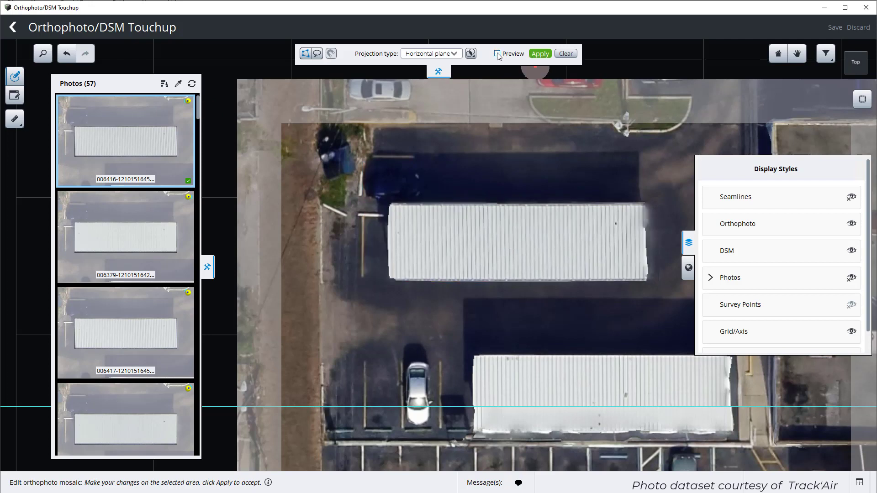
pyautogui.click(498, 53)
pyautogui.click(497, 53)
pyautogui.click(497, 53)
pyautogui.click(498, 53)
pyautogui.click(497, 54)
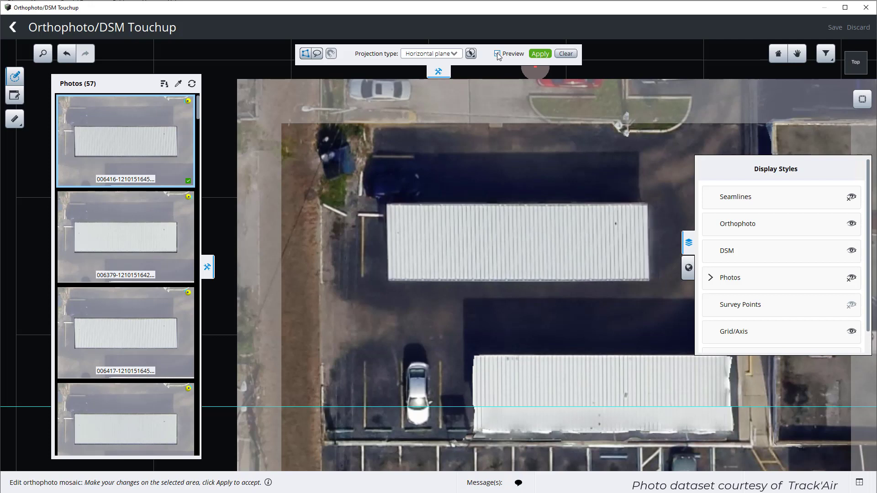
pyautogui.click(498, 54)
pyautogui.click(498, 54)
pyautogui.click(537, 54)
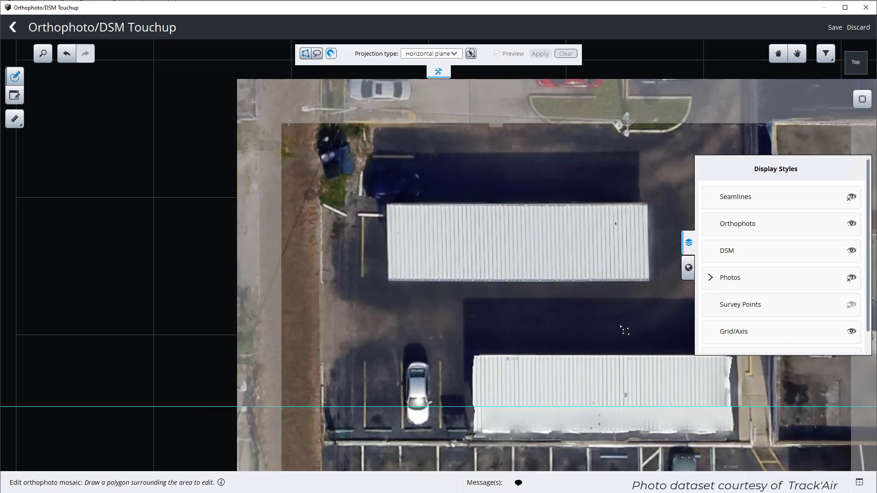
# Outline the lower warehouse roof, set the plane height on it, and pick the corrugated-texture photo.
pyautogui.moveTo(623, 329); pyautogui.dragTo(498, 161, button='right')
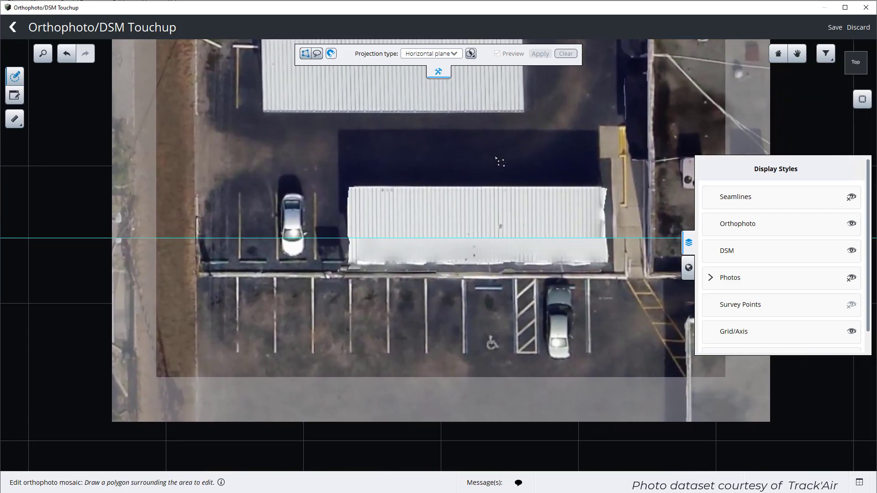
pyautogui.click(349, 186)
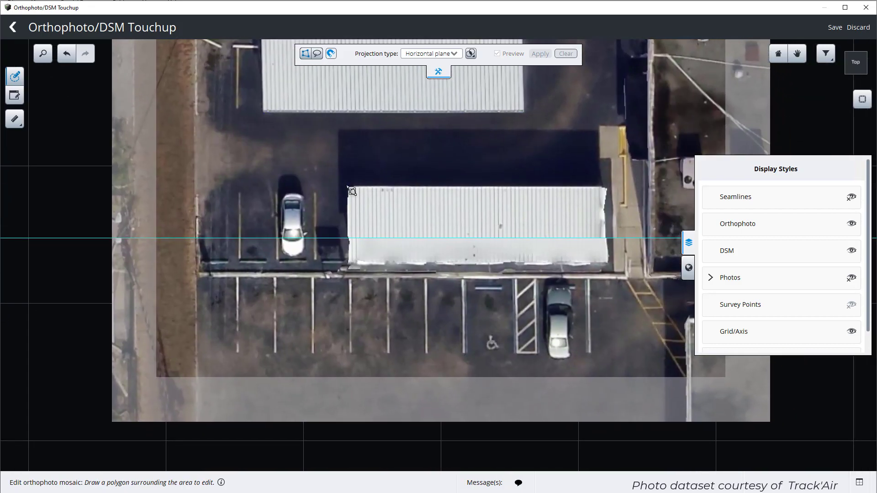
pyautogui.click(608, 188)
pyautogui.click(608, 263)
pyautogui.click(349, 265)
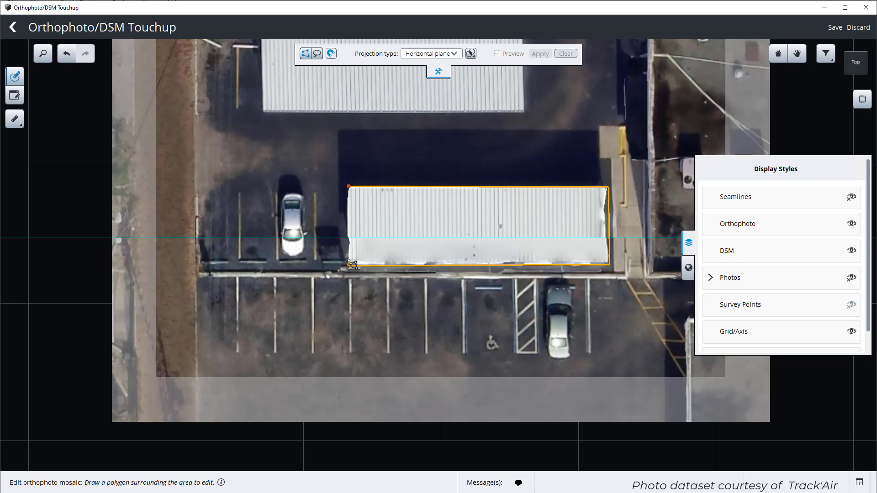
pyautogui.click(349, 187)
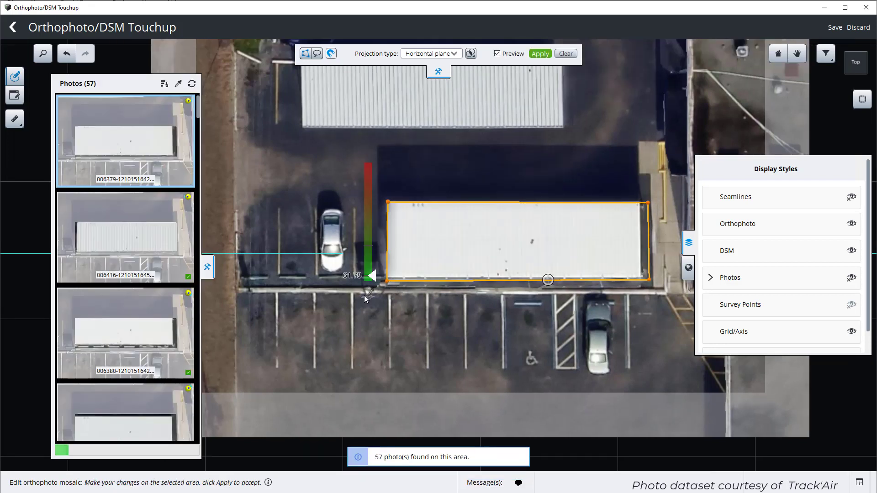
pyautogui.click(505, 235)
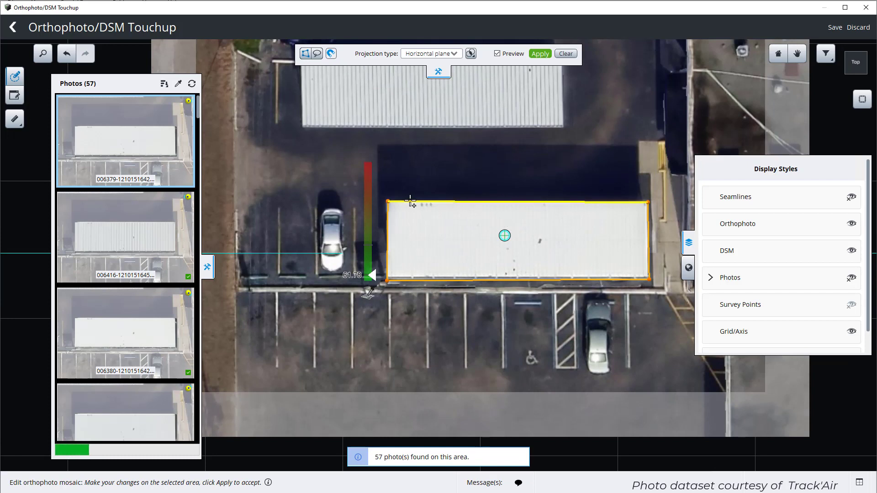
pyautogui.click(161, 240)
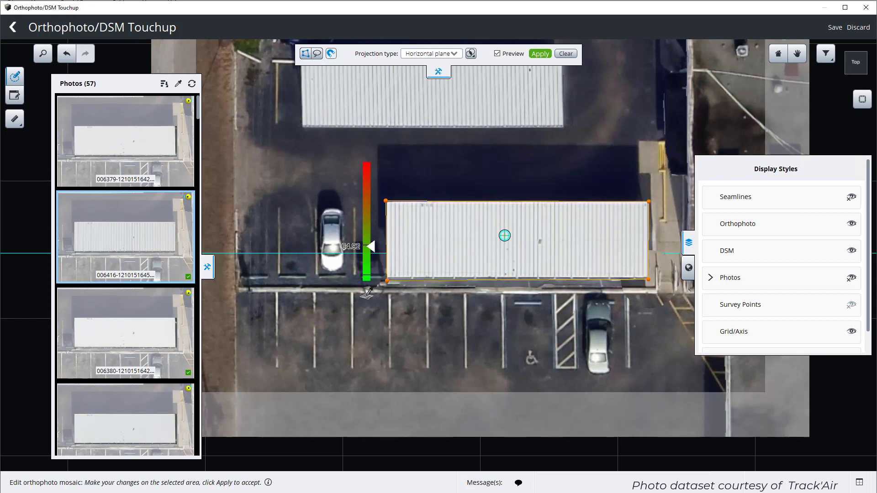
pyautogui.click(390, 280)
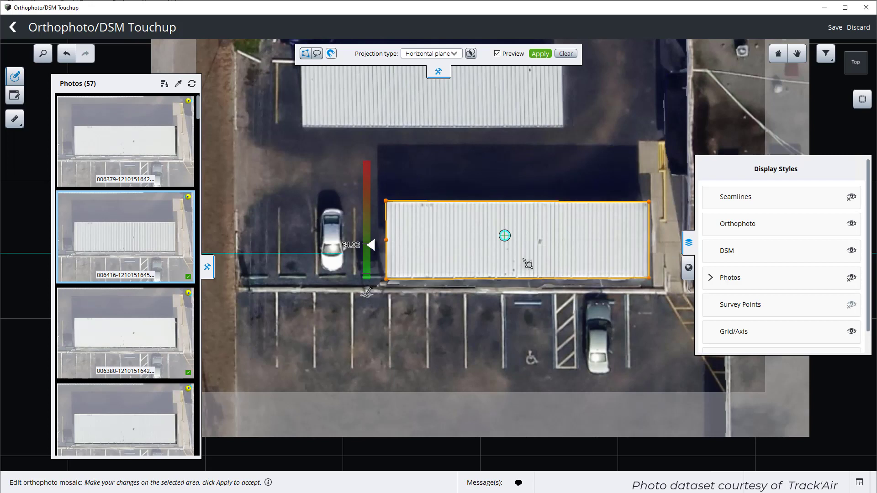
# Compare the lower roof with Preview off and on, then apply the correction.
pyautogui.click(497, 54)
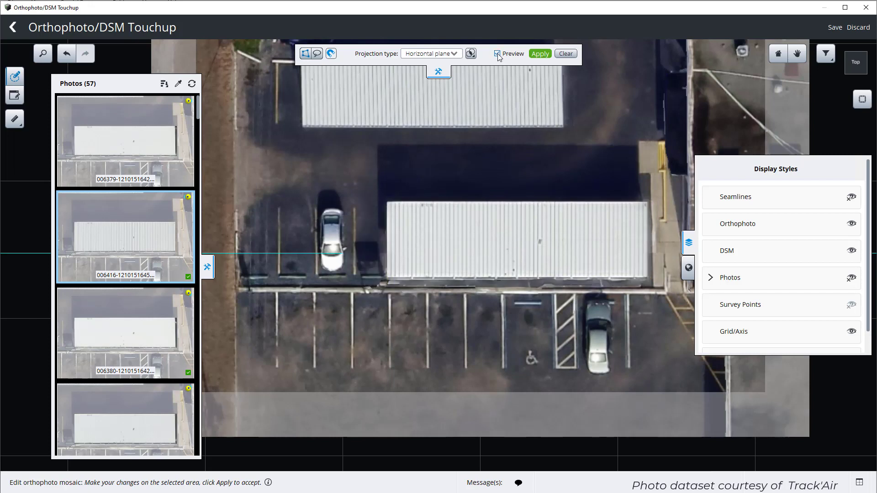
pyautogui.click(498, 54)
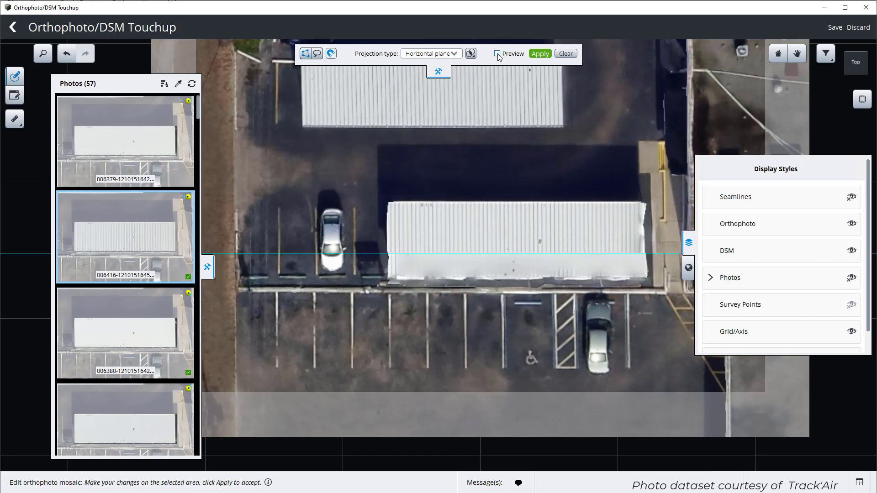
pyautogui.click(497, 54)
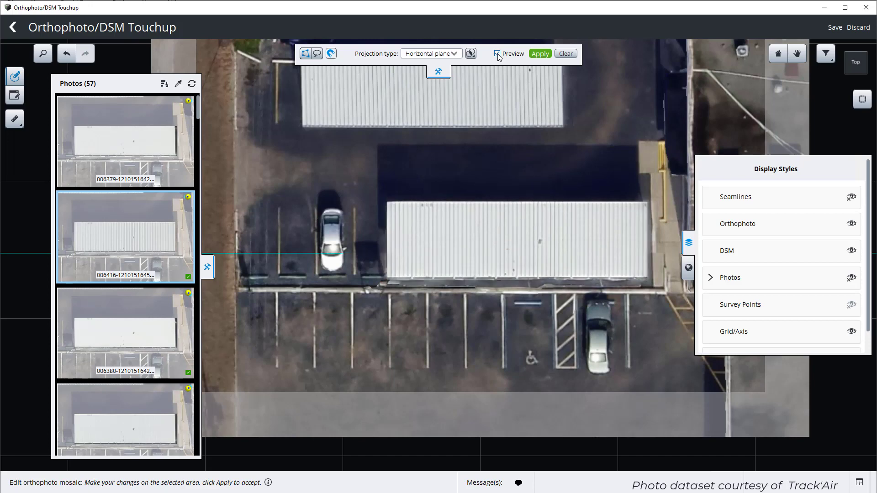
pyautogui.click(540, 53)
pyautogui.scroll(-2, 598, 187)
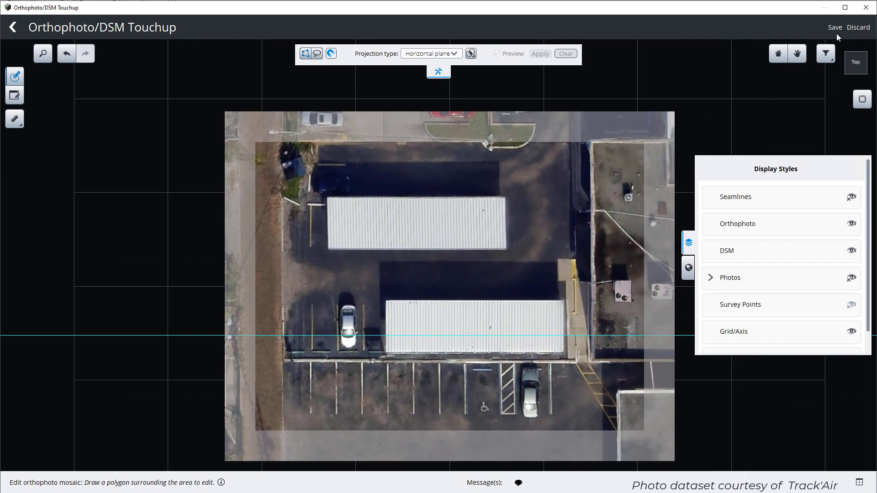
# Save the Orlando touchups, exit the editor, and pan the Zurich Orthophoto/DSM_1 reference map.
pyautogui.click(836, 31)
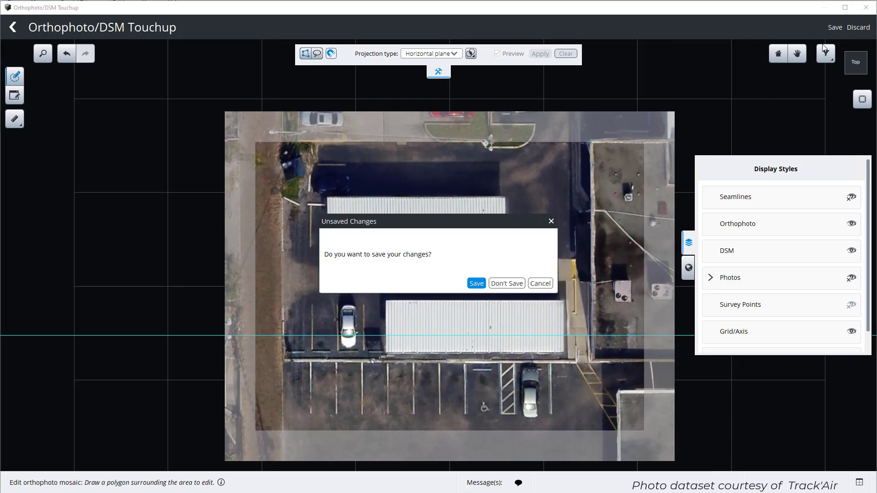
pyautogui.click(476, 284)
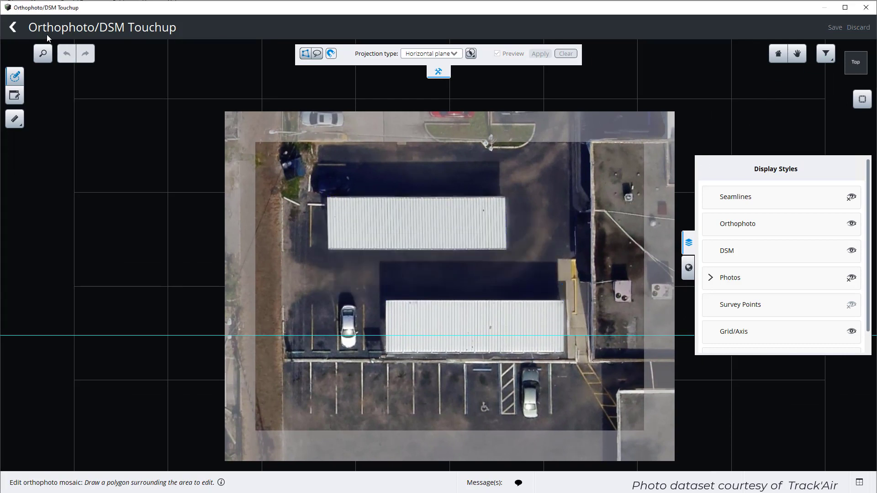
pyautogui.click(13, 27)
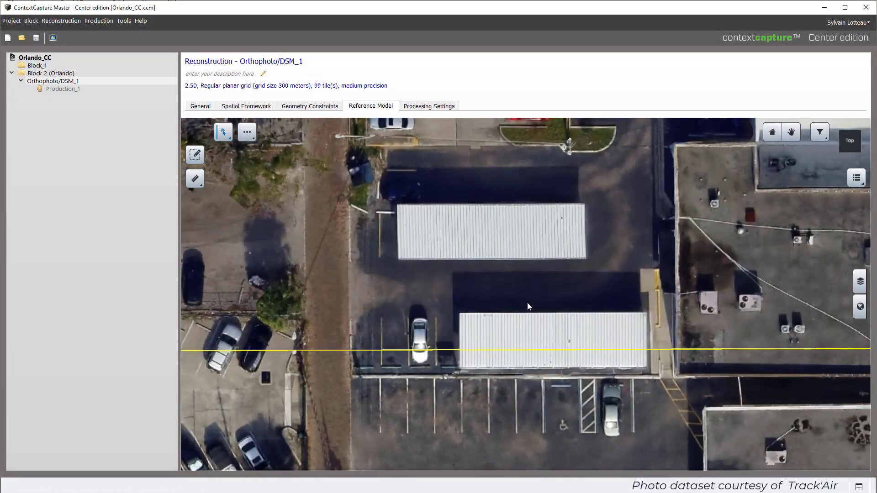
pyautogui.scroll(3, 511, 286)
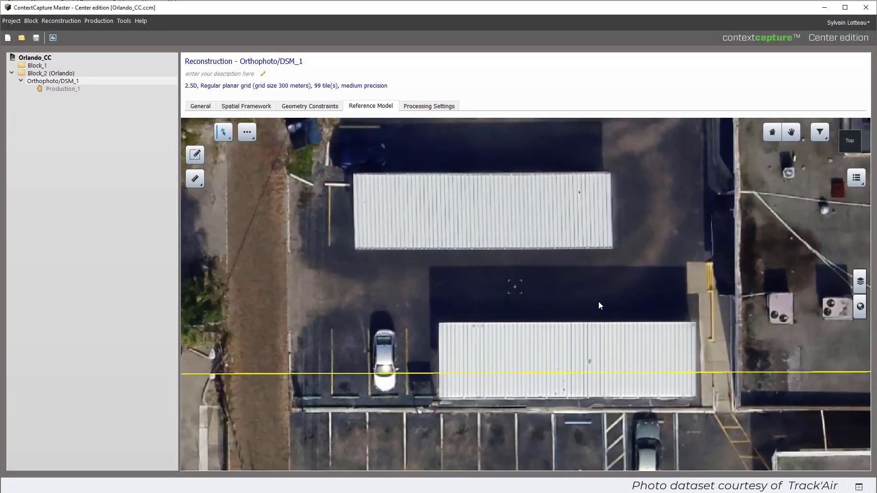
pyautogui.moveTo(599, 302); pyautogui.dragTo(562, 276)
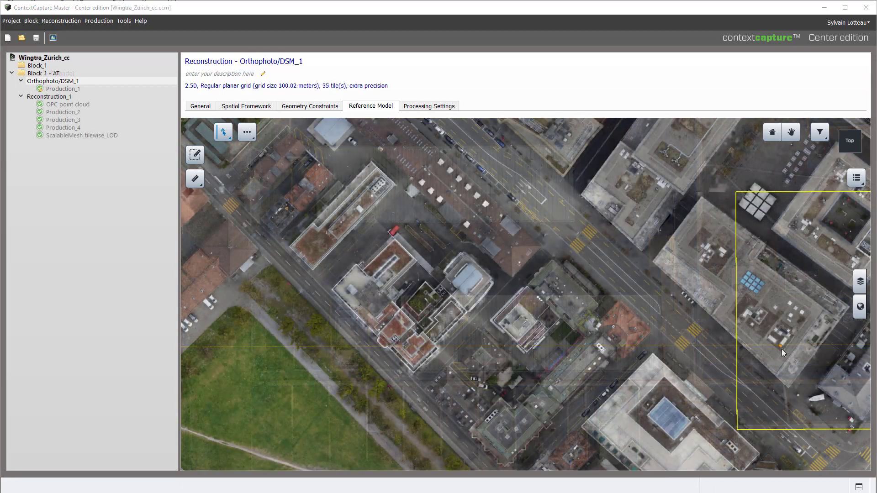
# Zoom to the red-tiled gabled roof and mark a touchup rectangle around it and the neighbouring street.
pyautogui.scroll(6, 640, 330)
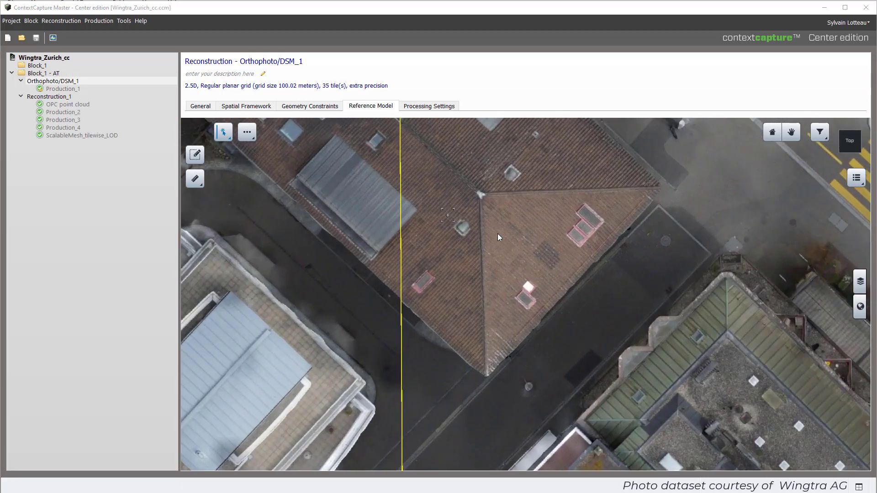
pyautogui.moveTo(509, 239); pyautogui.dragTo(519, 271)
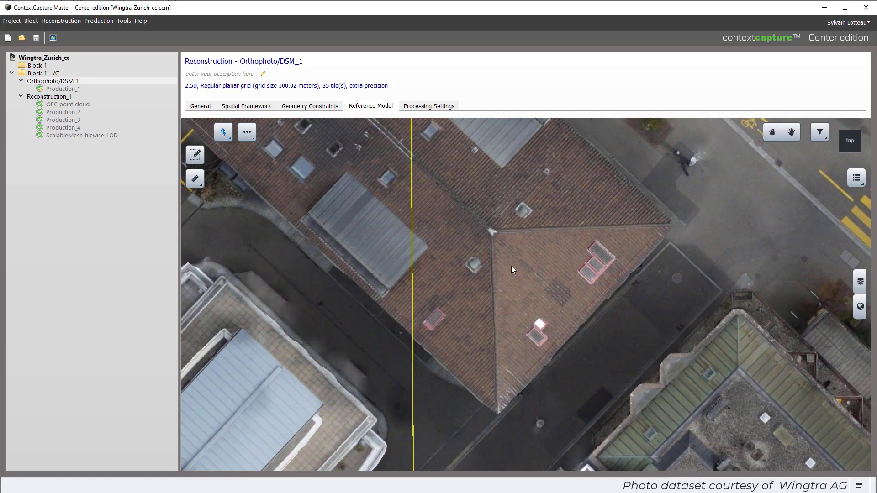
pyautogui.click(198, 155)
pyautogui.moveTo(280, 128); pyautogui.dragTo(825, 460)
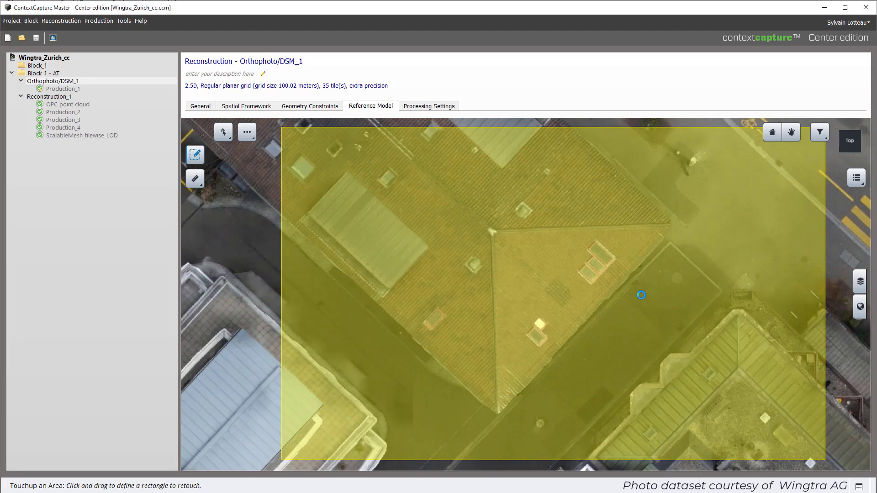
# Hide the Orthophoto to inspect the gabled roof's DSM, toggle the DSM, then restore the Orthophoto.
pyautogui.scroll(2, 423, 274)
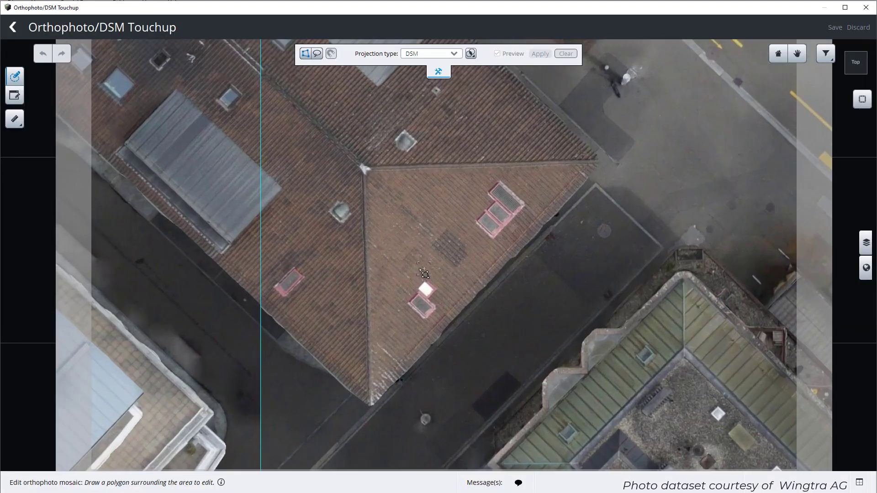
pyautogui.moveTo(482, 265); pyautogui.dragTo(535, 215, button='right')
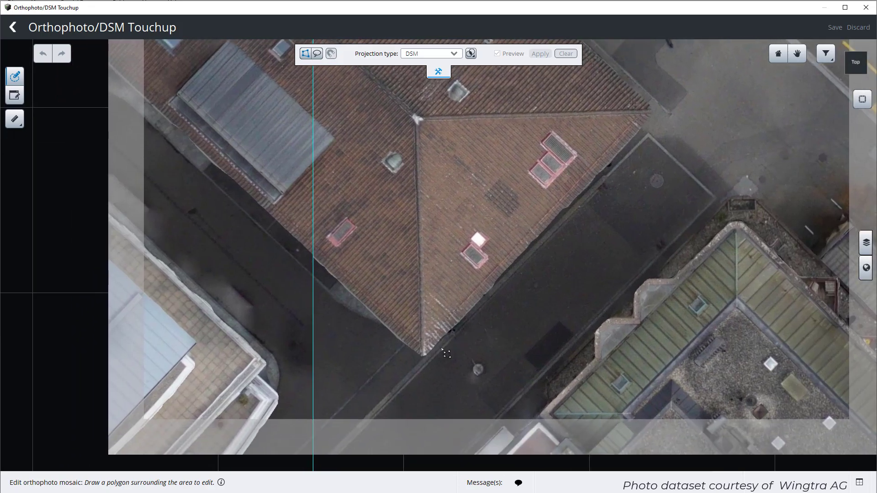
pyautogui.click(862, 243)
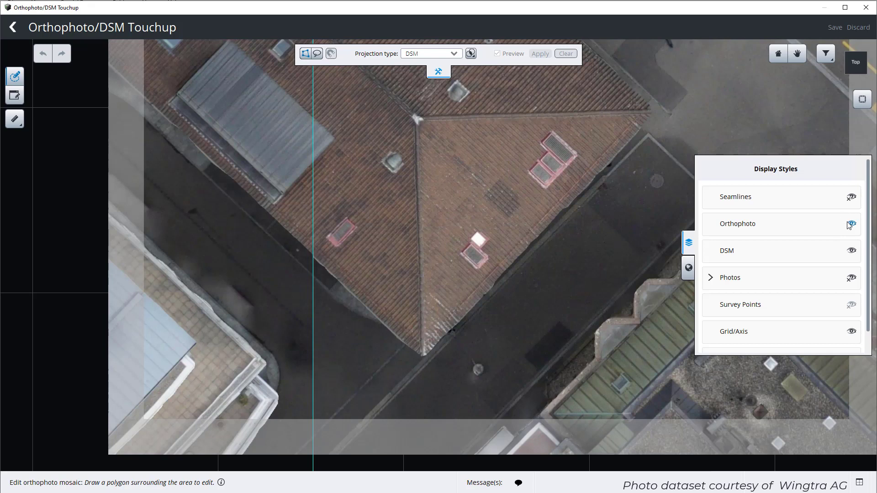
pyautogui.click(852, 224)
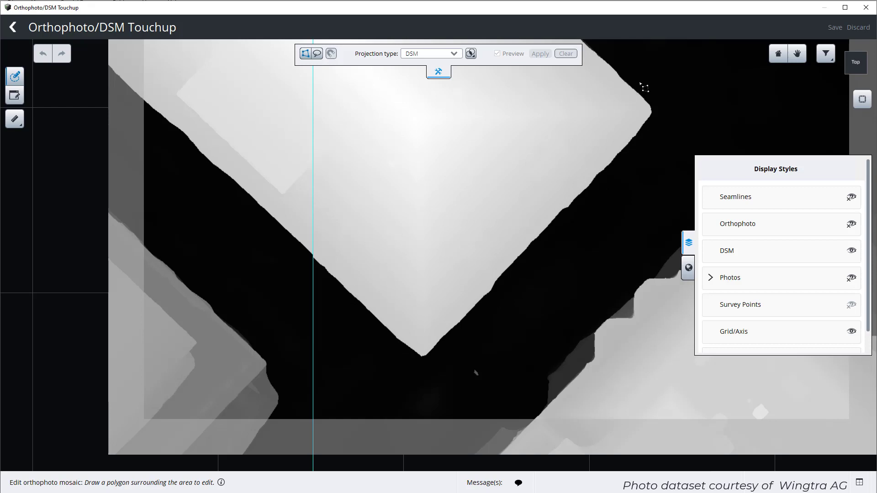
pyautogui.click(853, 251)
pyautogui.click(853, 252)
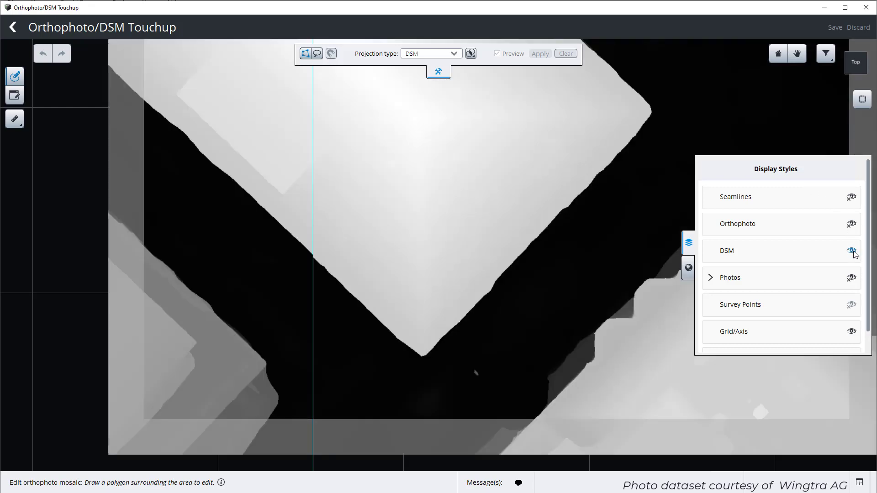
pyautogui.click(852, 224)
pyautogui.scroll(3, 546, 249)
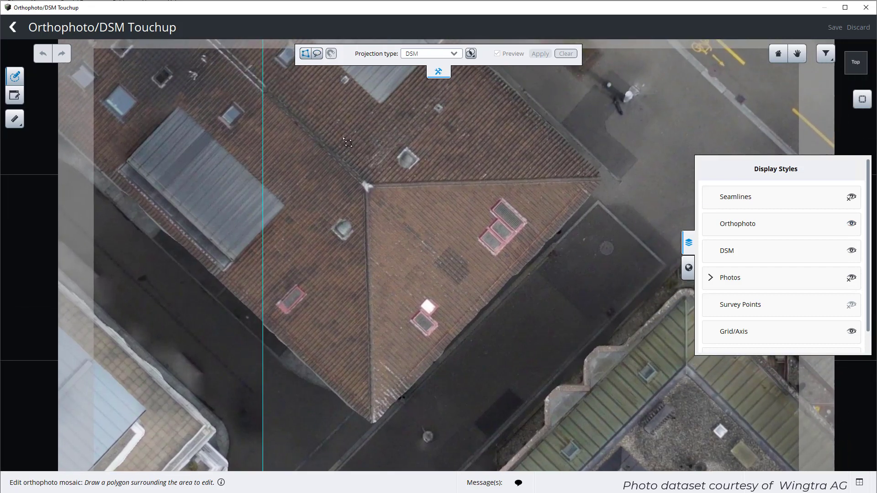
# Draw a triangular touchup area over the roof's right slope using its apex, bottom tip and right corner.
pyautogui.click(369, 188)
pyautogui.click(371, 426)
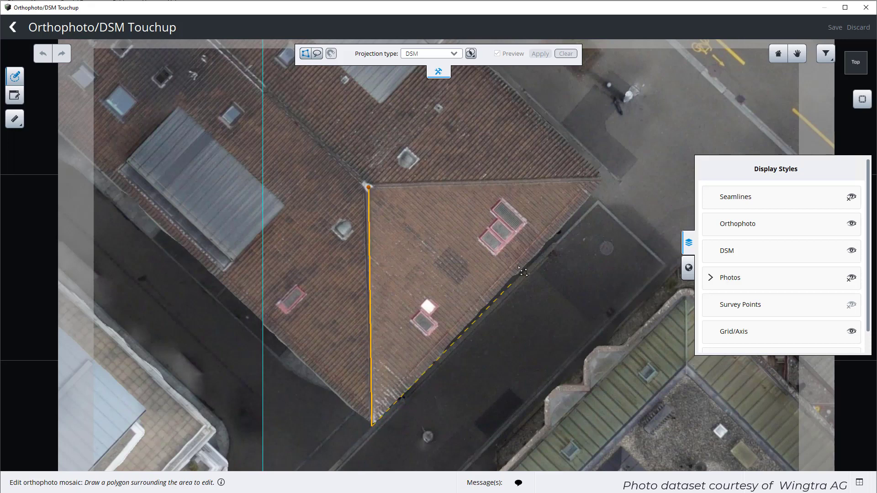
pyautogui.click(607, 179)
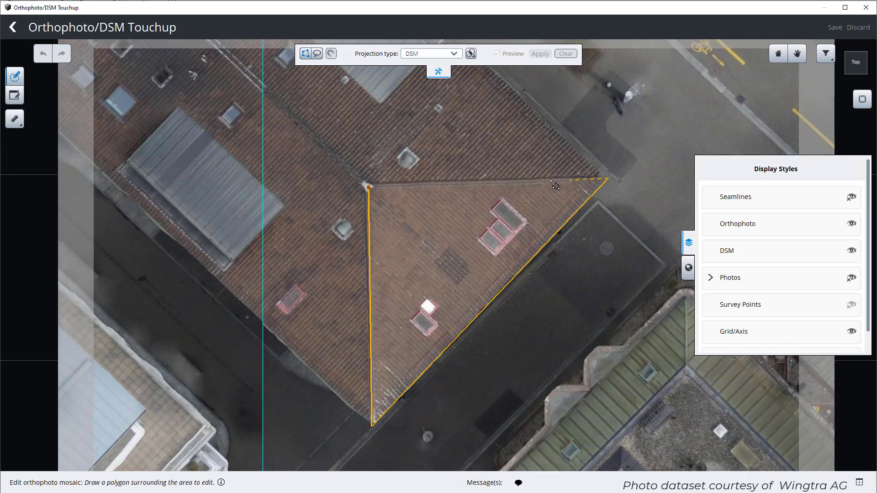
pyautogui.rightClick(499, 178)
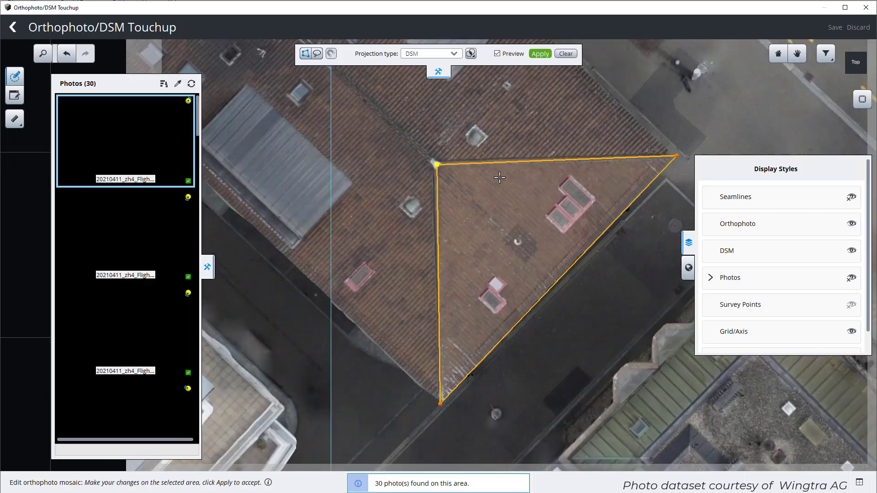
pyautogui.click(431, 55)
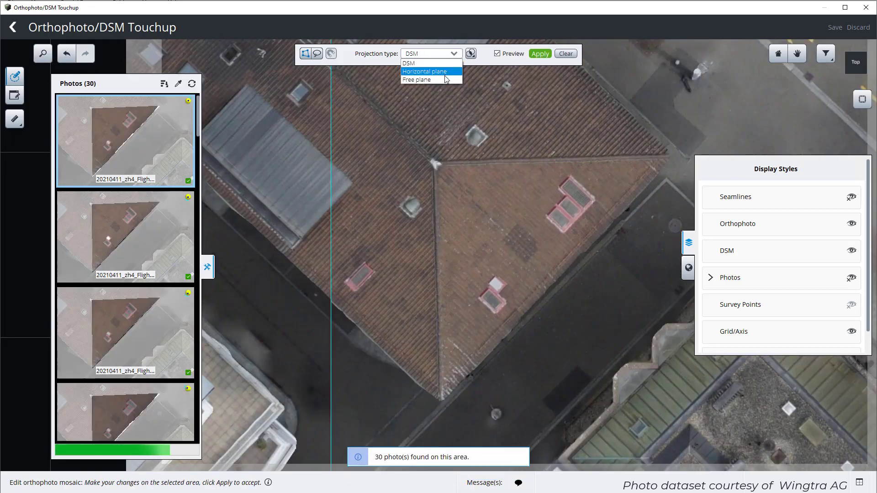
# Choose Free plane projection and place four plane points on the tiled roof slope.
pyautogui.click(427, 79)
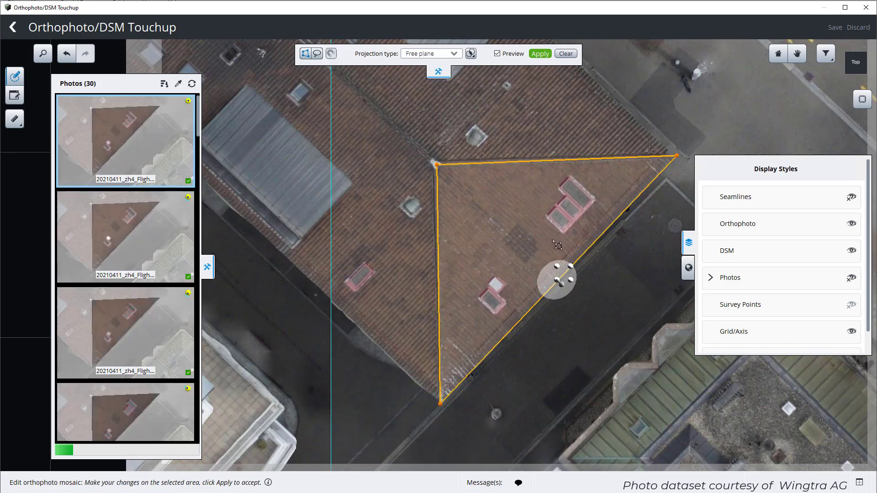
pyautogui.moveTo(561, 282); pyautogui.dragTo(495, 280)
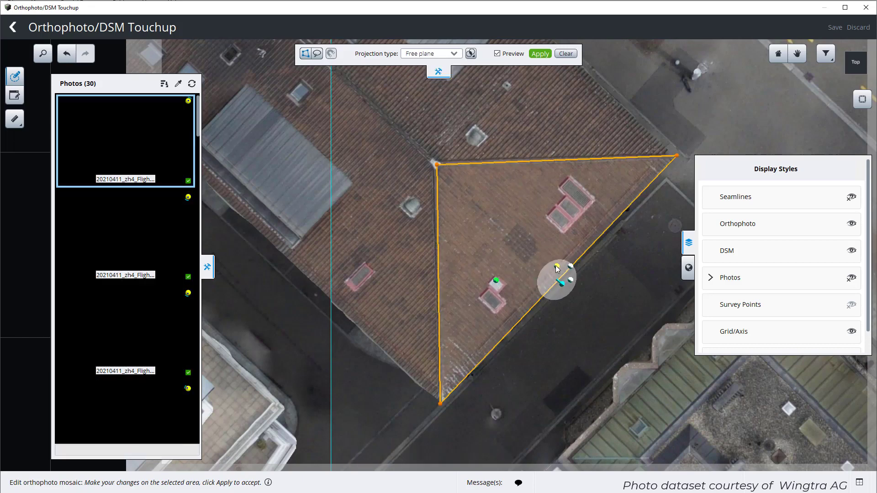
pyautogui.moveTo(557, 269); pyautogui.dragTo(478, 207)
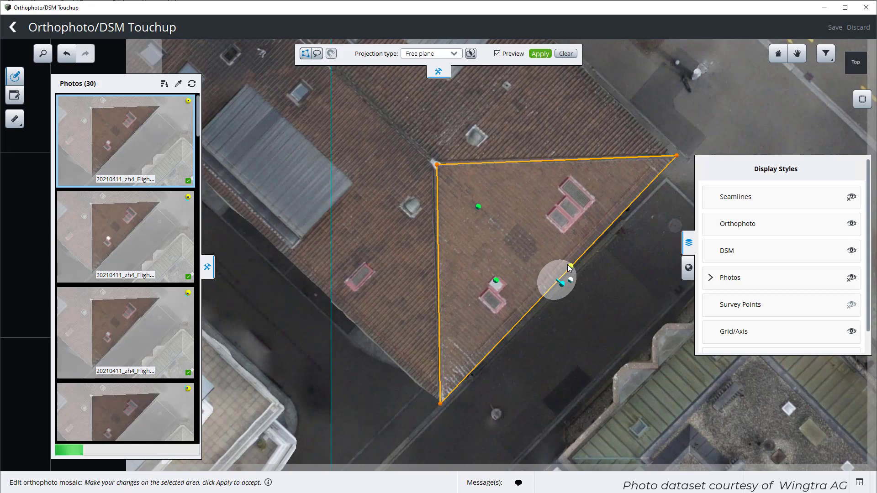
pyautogui.moveTo(571, 267); pyautogui.dragTo(548, 207)
pyautogui.moveTo(572, 281); pyautogui.dragTo(544, 259)
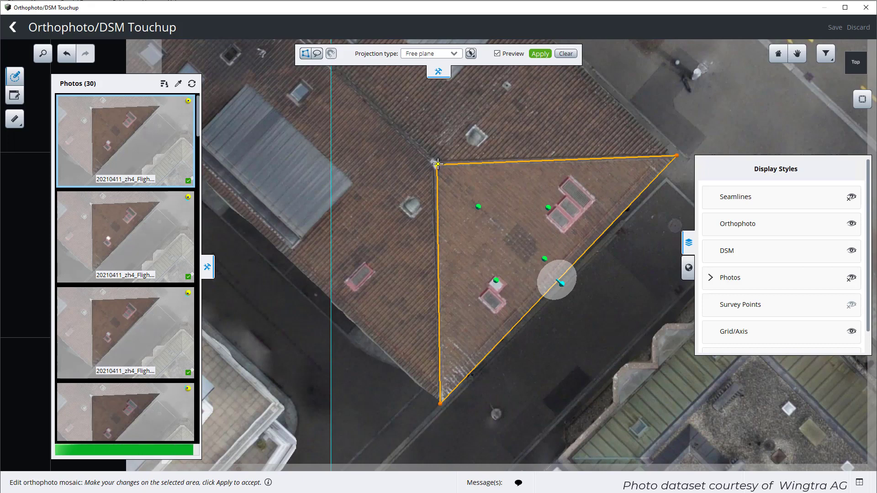
# Align the triangle's top corners with the apex and roof edge, then turn off Preview to compare.
pyautogui.moveTo(436, 163); pyautogui.dragTo(440, 169)
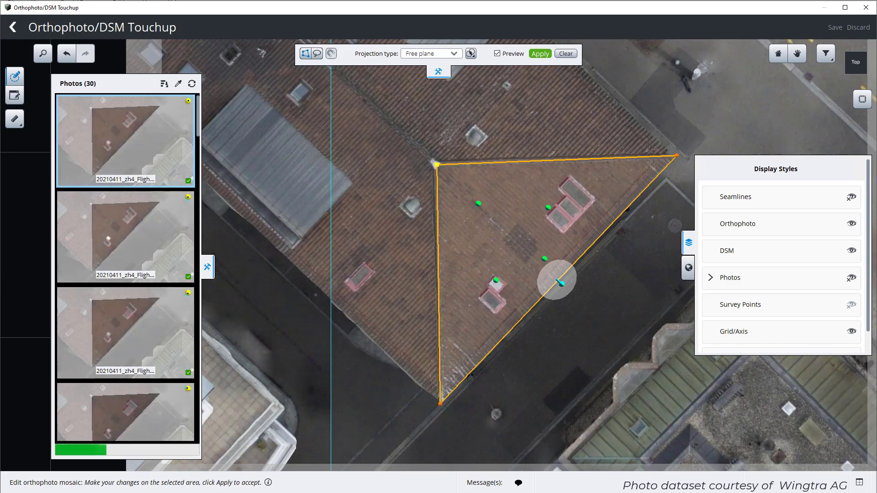
pyautogui.click(434, 163)
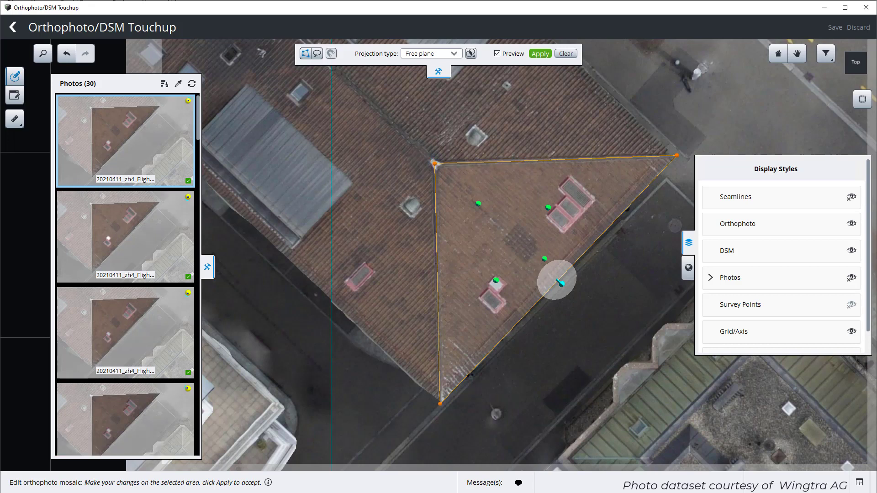
pyautogui.moveTo(677, 155); pyautogui.dragTo(682, 154)
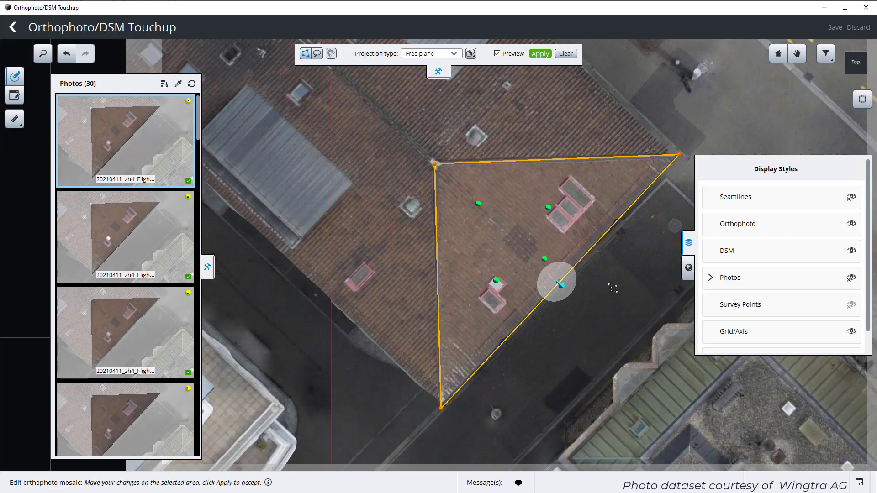
pyautogui.click(497, 54)
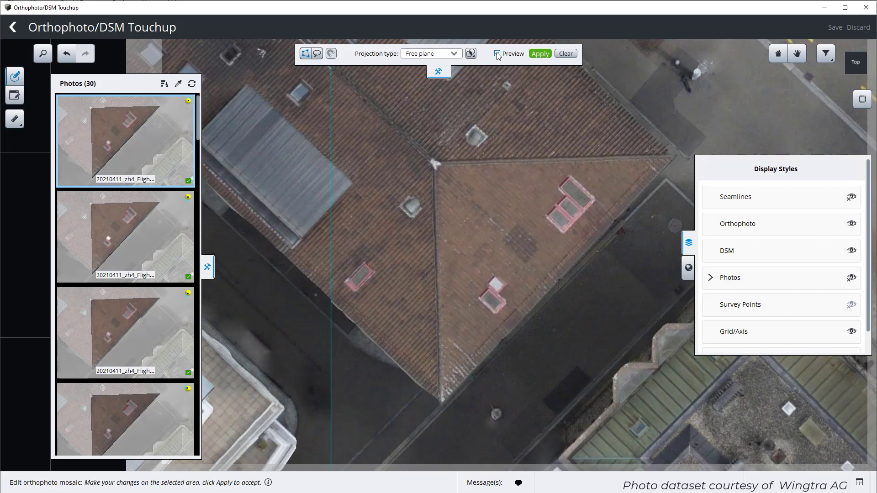
# Apply the triangular roof-face touchup with Outside blending at a very thin width.
pyautogui.click(471, 54)
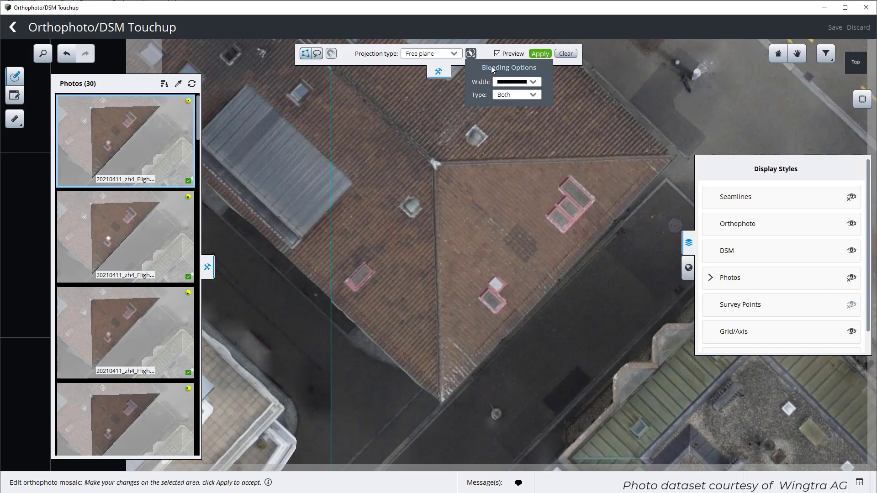
pyautogui.click(532, 96)
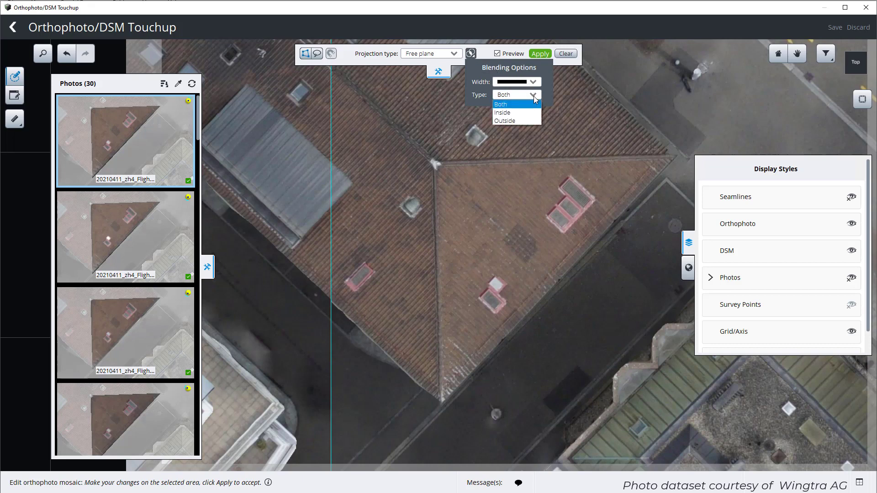
pyautogui.click(531, 120)
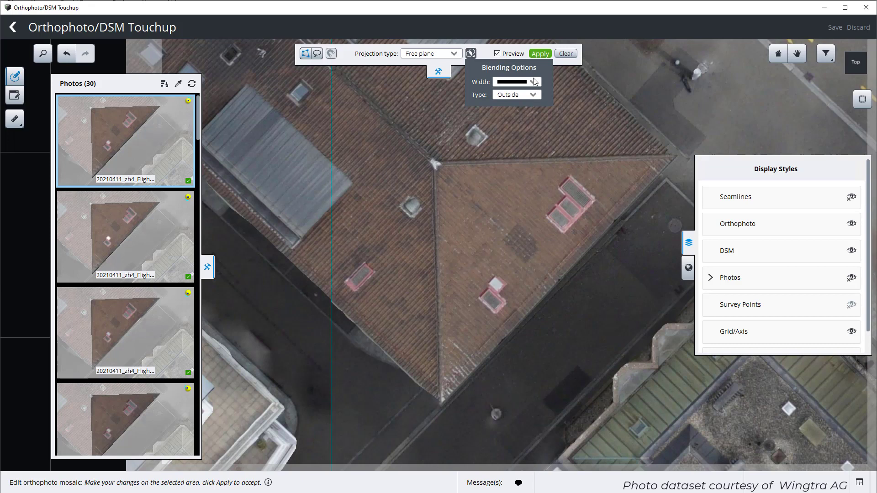
pyautogui.click(533, 83)
pyautogui.click(523, 114)
pyautogui.click(523, 87)
pyautogui.click(519, 106)
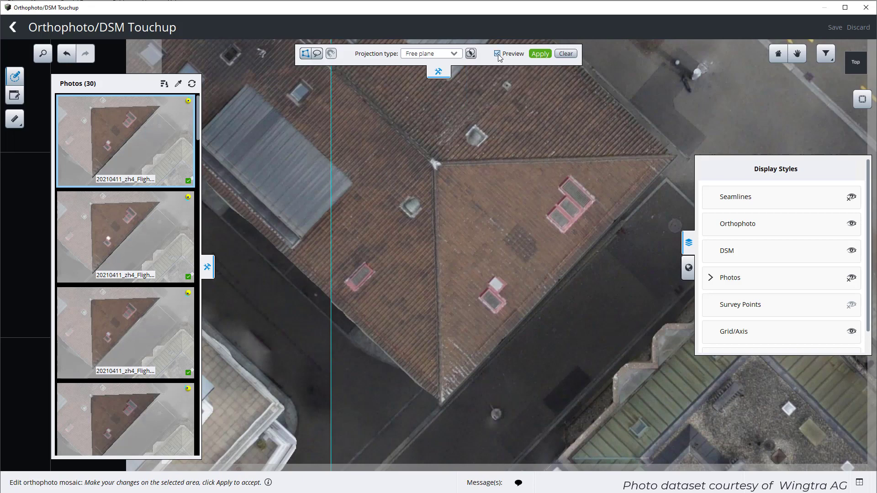
pyautogui.click(540, 54)
pyautogui.moveTo(379, 216); pyautogui.dragTo(497, 217)
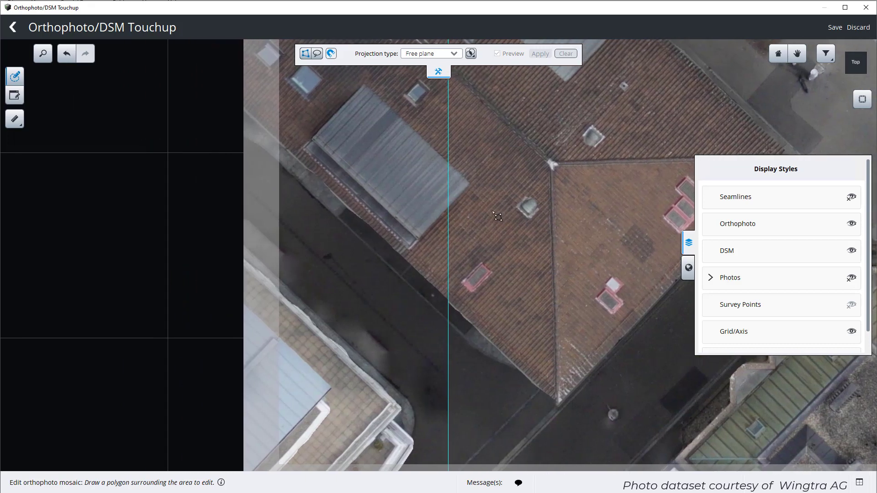
# Draw a triangle over the left roof face through the peak, bottom point and left edge.
pyautogui.click(551, 165)
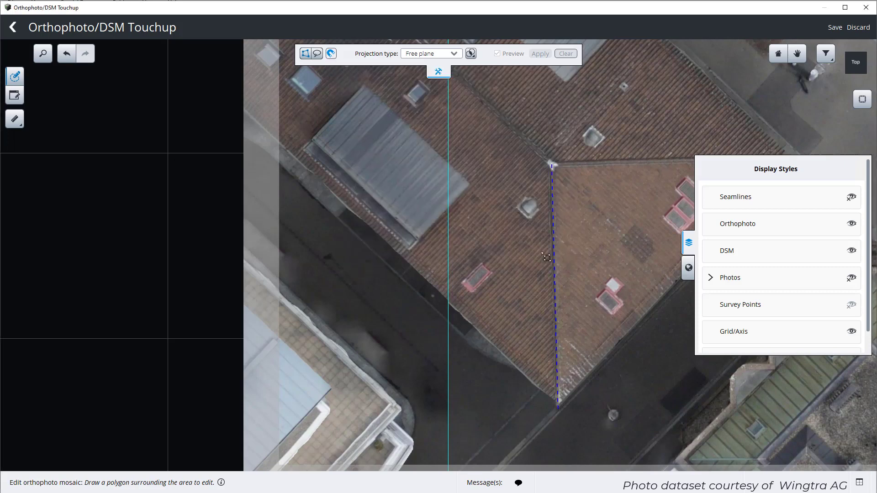
pyautogui.click(552, 164)
pyautogui.click(558, 406)
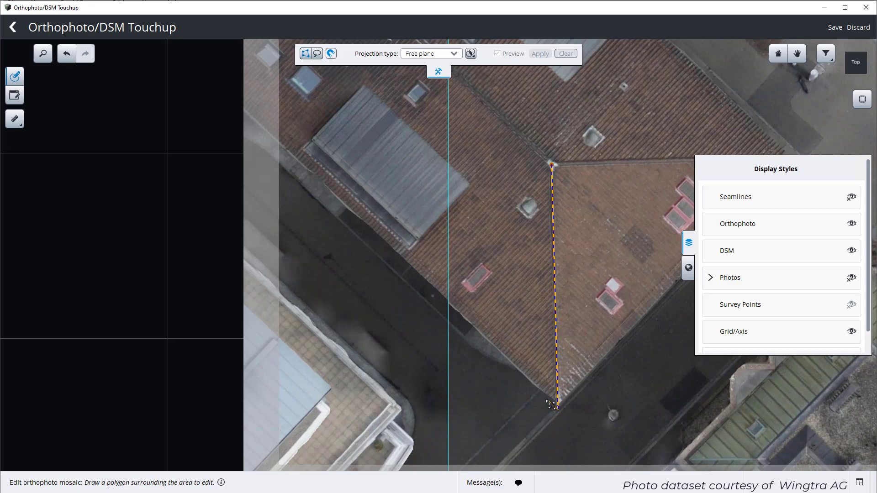
pyautogui.click(410, 265)
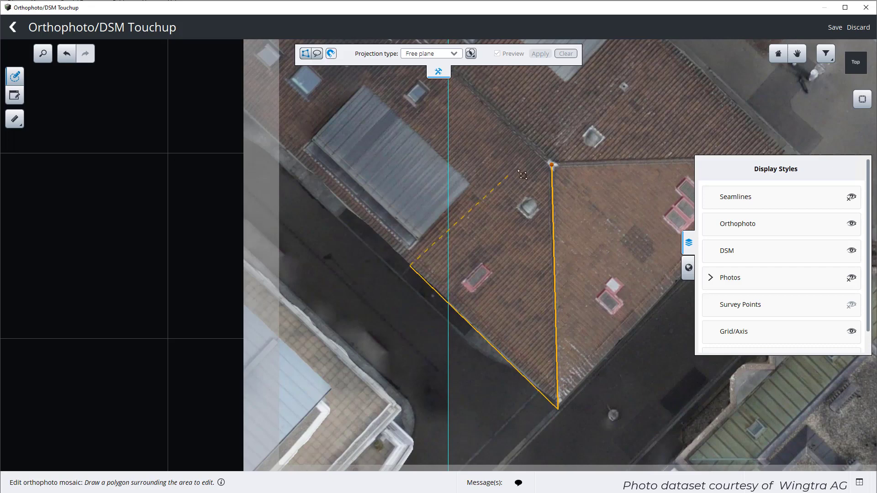
pyautogui.click(551, 163)
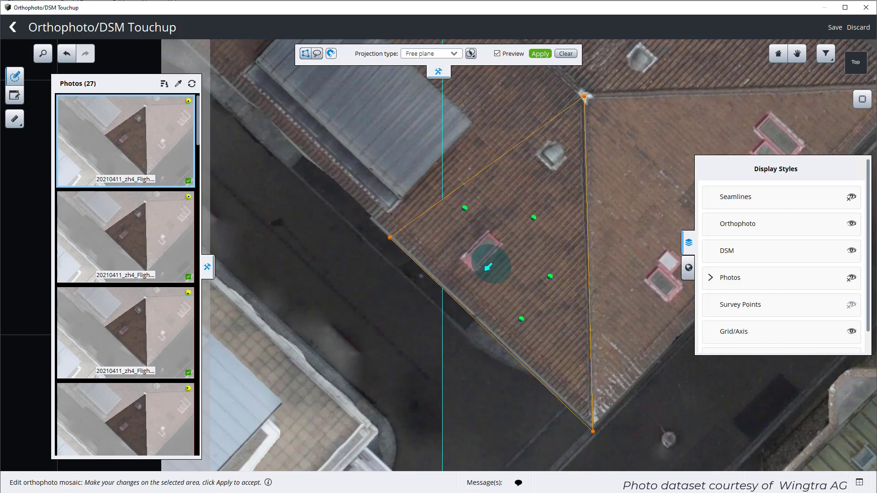
# Snap the triangle's bottom corner to the roof corner, then apply it with thin Outside blending.
pyautogui.moveTo(592, 432); pyautogui.dragTo(592, 430)
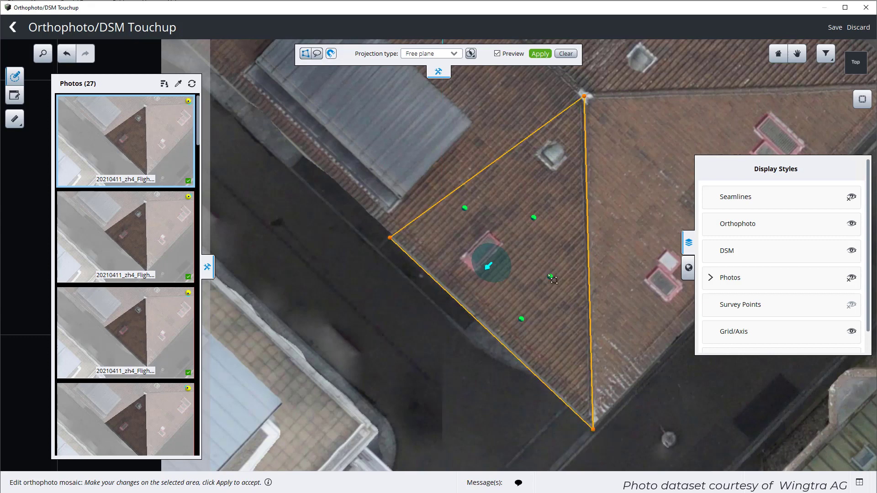
pyautogui.click(472, 55)
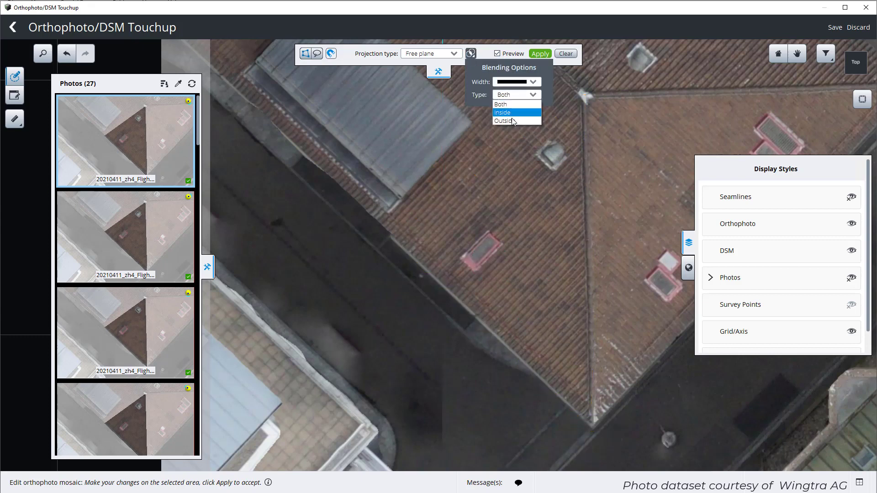
pyautogui.click(511, 121)
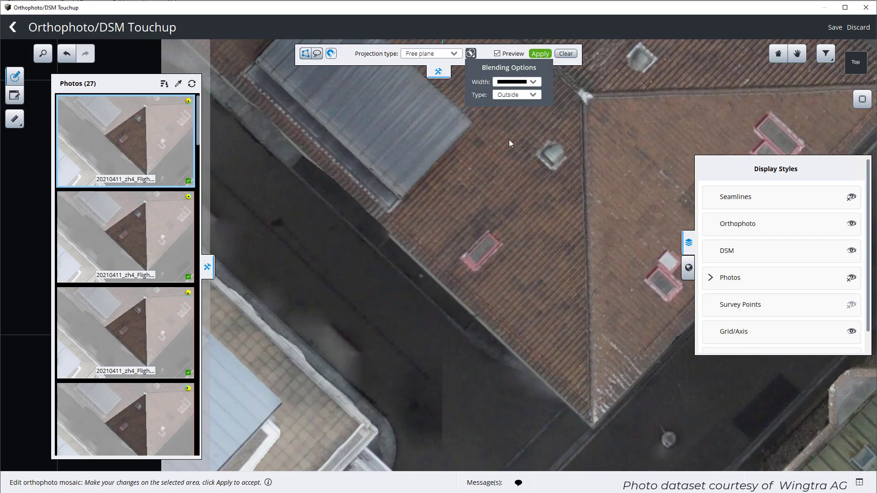
pyautogui.click(519, 82)
pyautogui.click(511, 103)
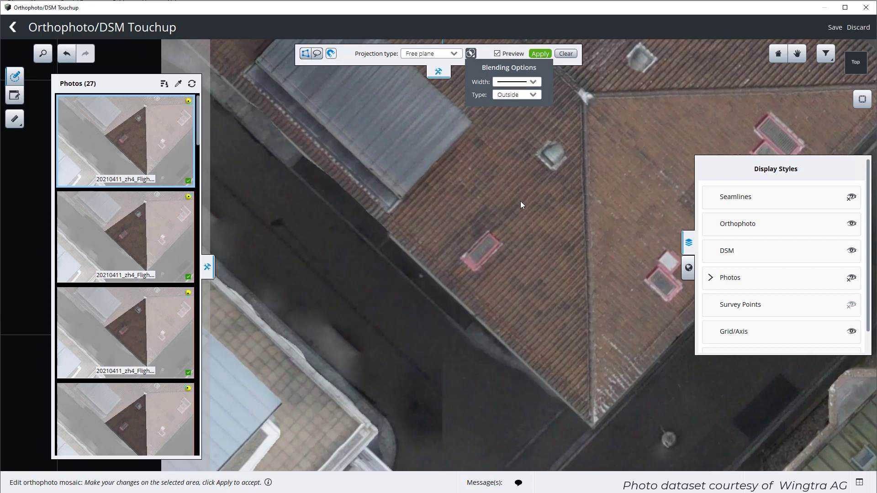
pyautogui.click(540, 54)
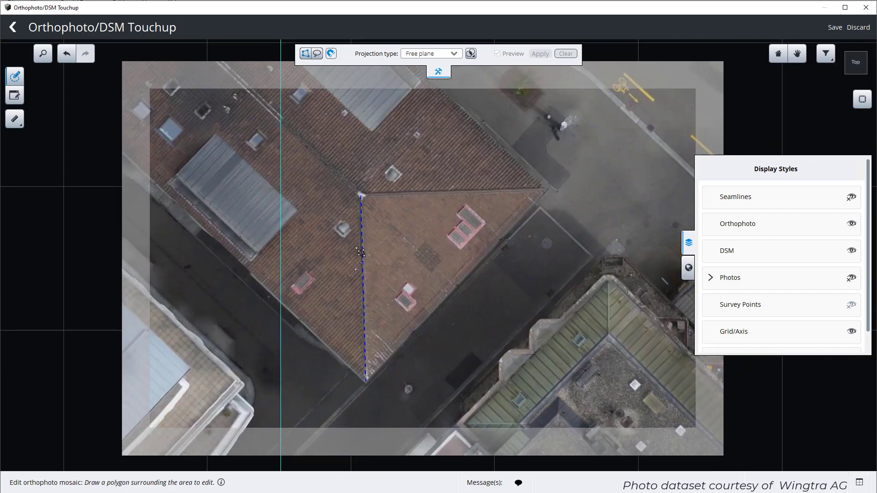
# Draw a triangle over the upper roof face through the apex, top point and right point.
pyautogui.scroll(5, 362, 398)
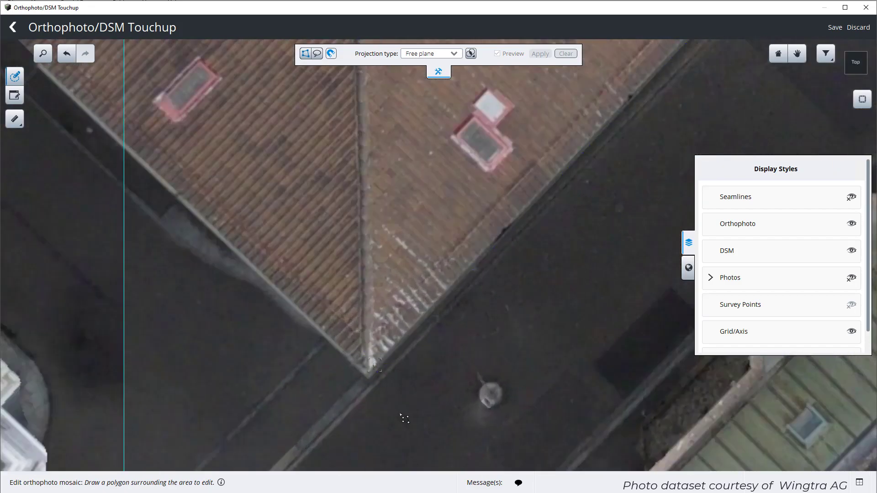
pyautogui.scroll(-5, 490, 248)
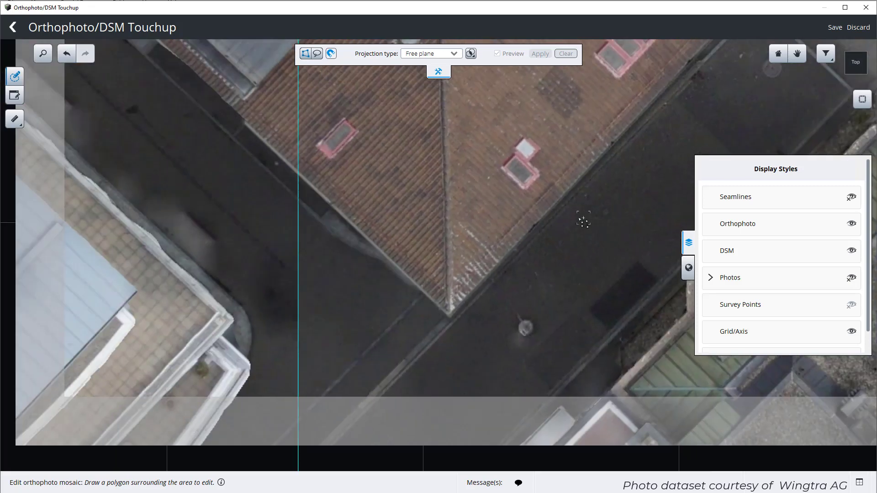
pyautogui.scroll(3, 233, 278)
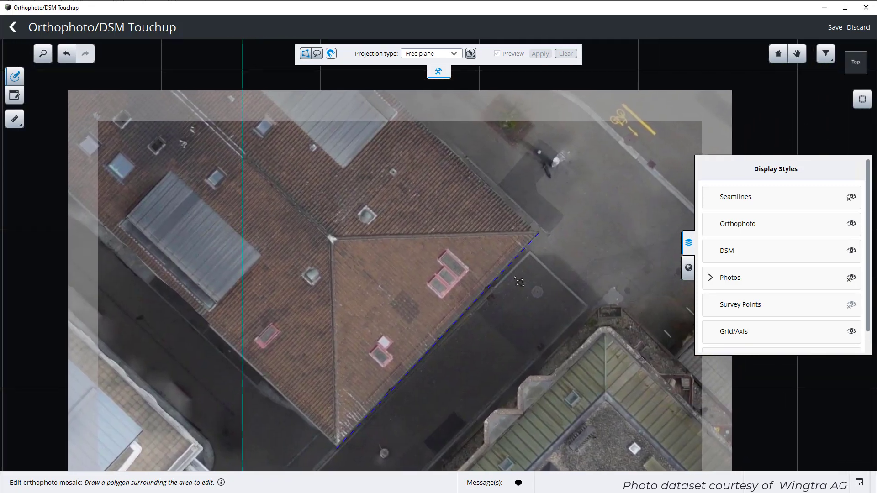
pyautogui.click(228, 273)
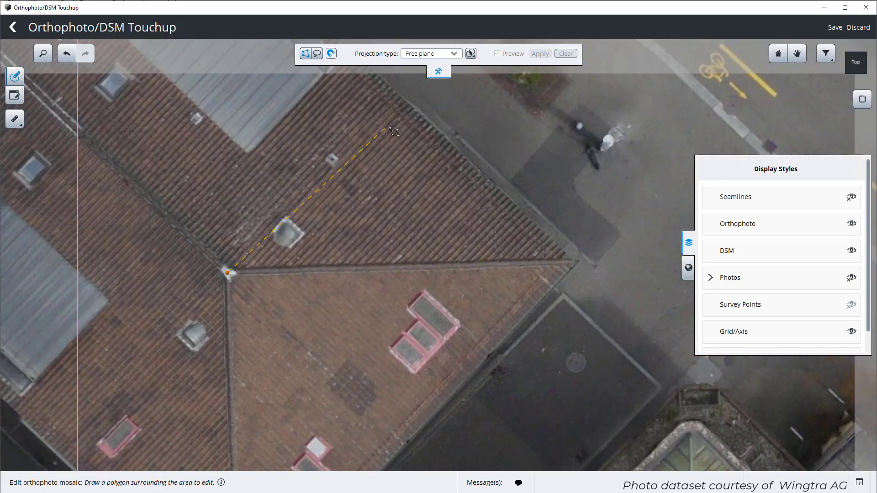
pyautogui.click(415, 106)
pyautogui.click(581, 260)
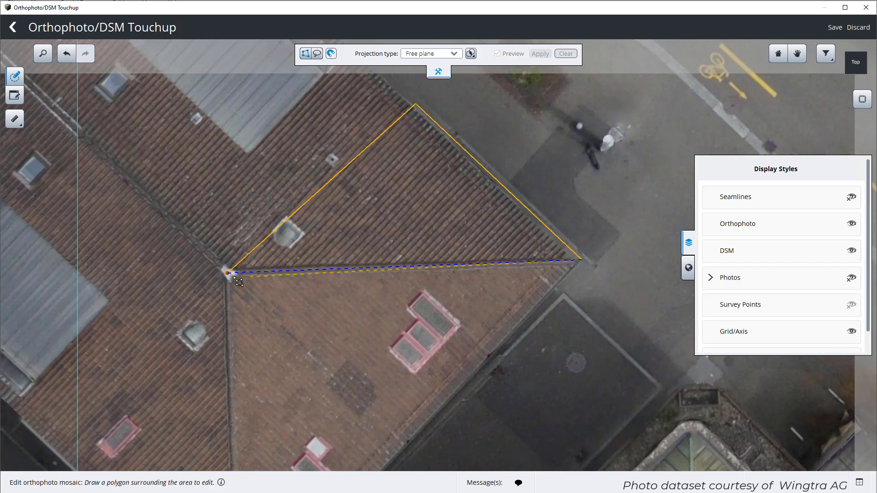
pyautogui.doubleClick(434, 212)
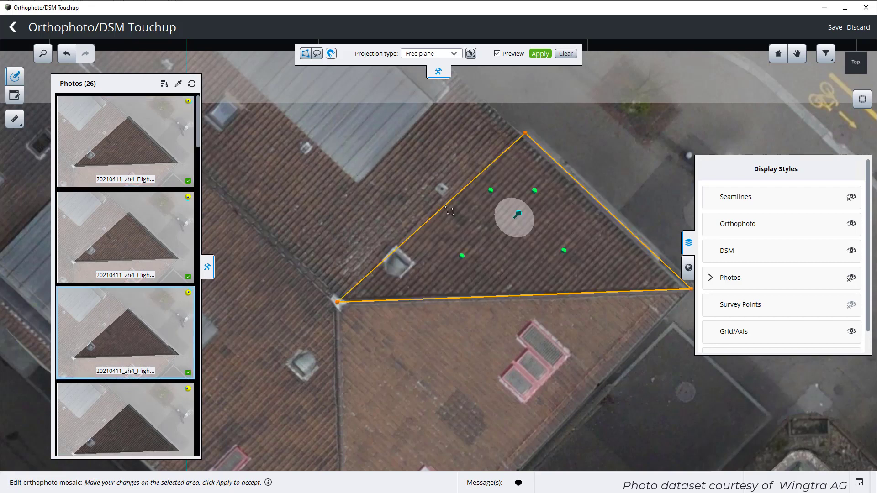
# Fine-tune the triangle's top and right corners to fit the upper roof face.
pyautogui.moveTo(621, 176); pyautogui.dragTo(487, 190)
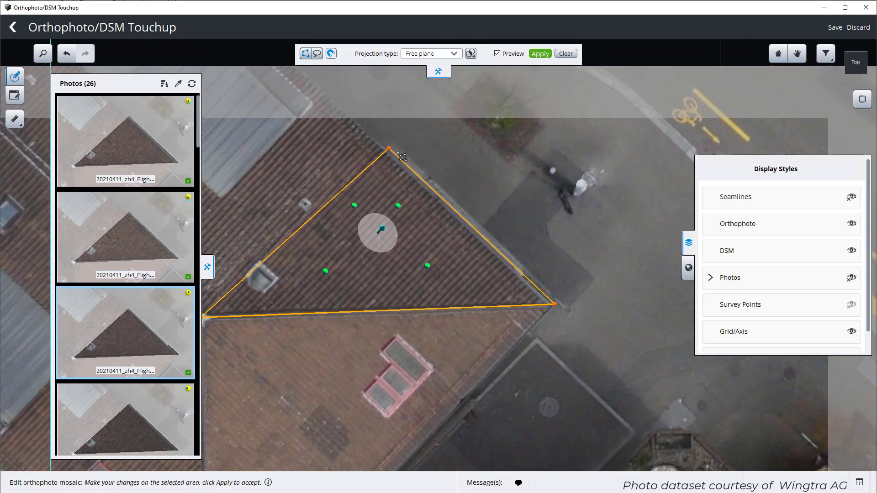
pyautogui.moveTo(389, 148); pyautogui.dragTo(384, 147)
pyautogui.moveTo(554, 304); pyautogui.dragTo(553, 305)
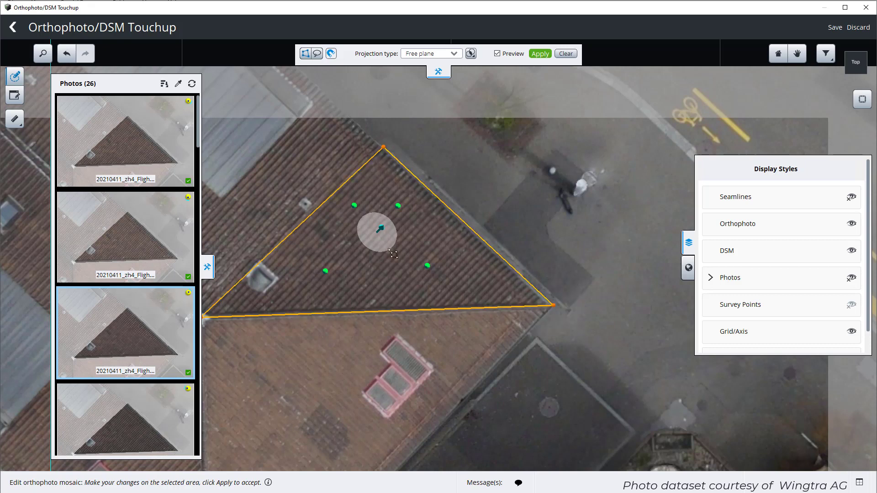
# Apply the retouch with Outside blending at a thin width, then collapse the Display Styles panel.
pyautogui.click(470, 54)
pyautogui.click(503, 95)
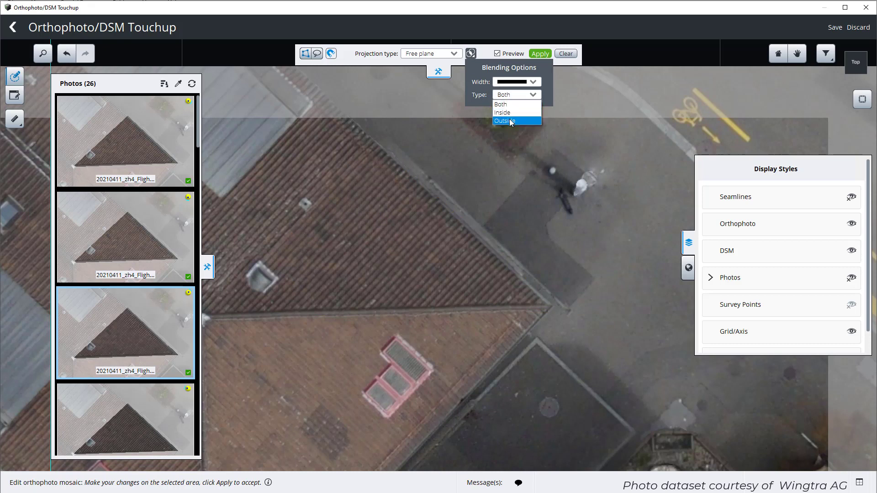
pyautogui.click(509, 119)
pyautogui.click(508, 83)
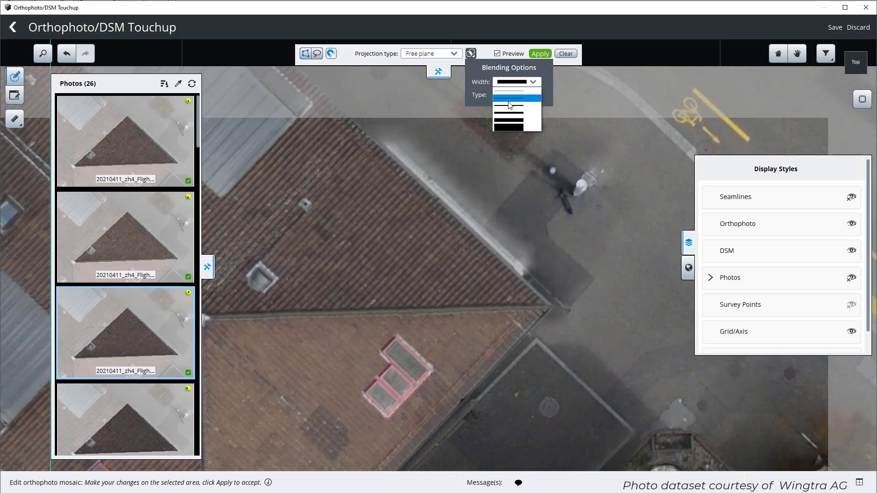
pyautogui.click(508, 102)
pyautogui.click(513, 85)
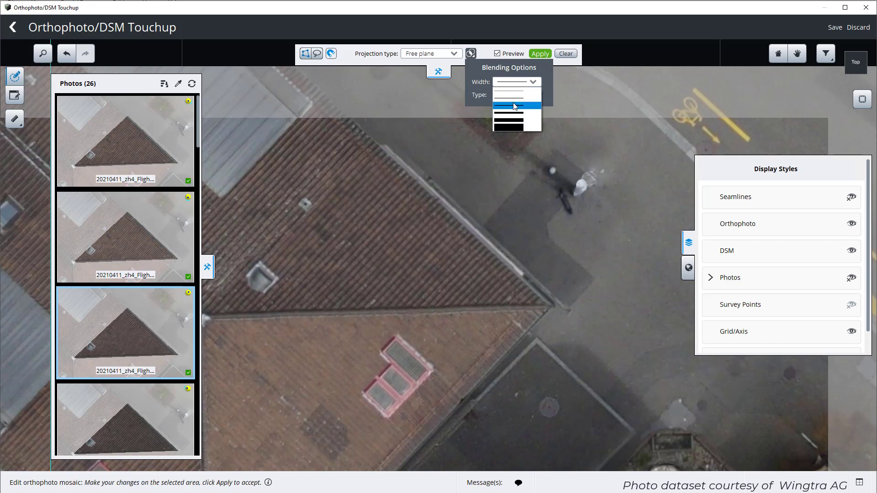
pyautogui.click(513, 106)
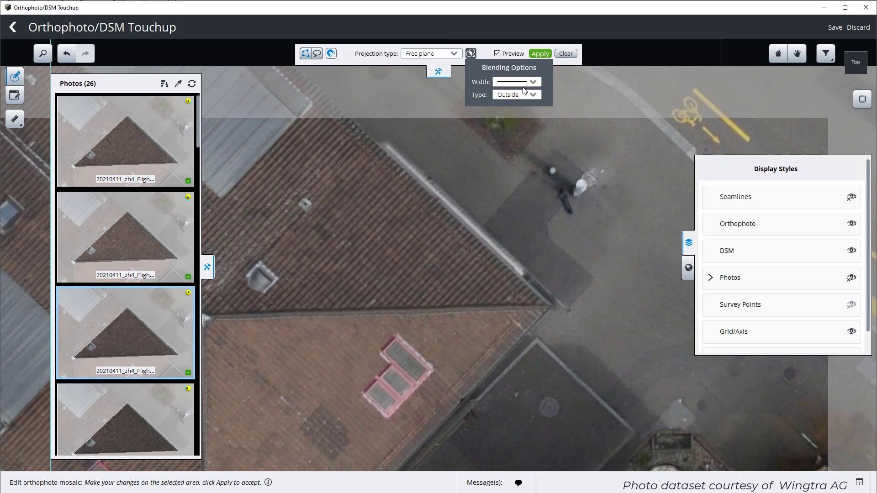
pyautogui.click(540, 53)
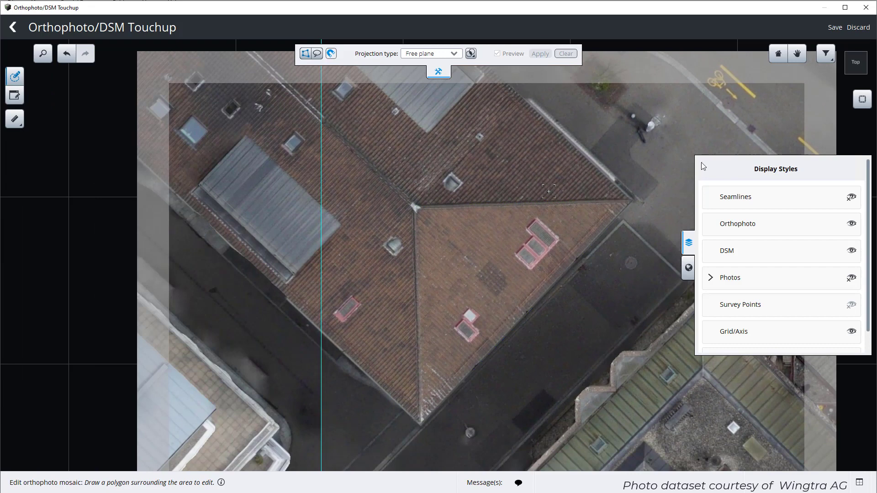
pyautogui.click(689, 250)
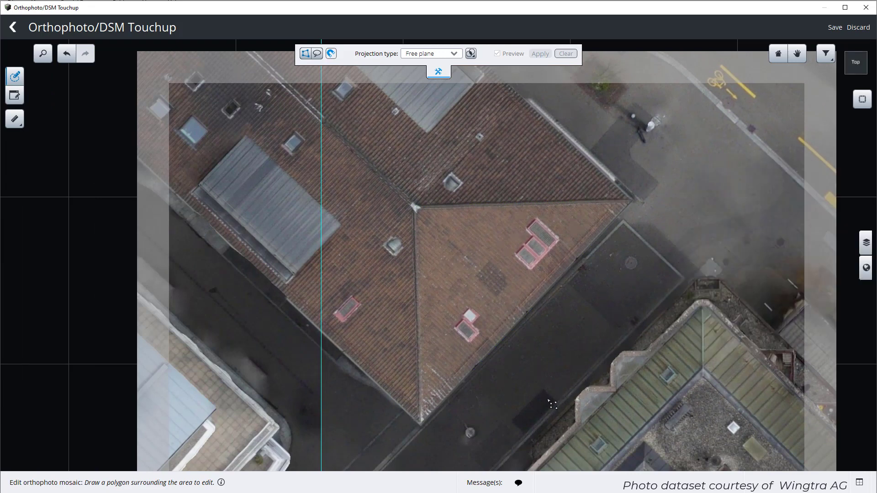